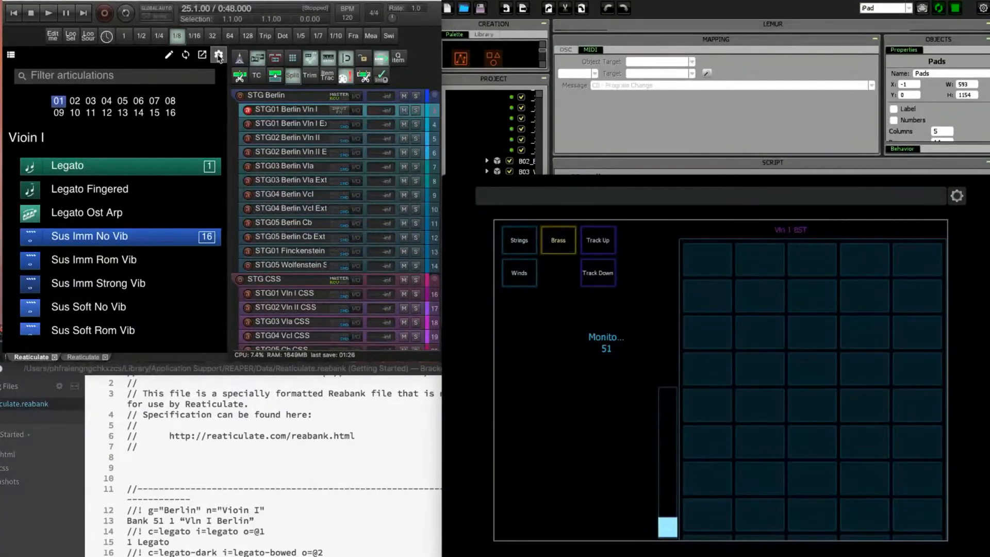
# Check Reaticulate's Feedback to Control Surface settings and its list of available MIDI devices, then return to the articulation list.
pyautogui.click(219, 56)
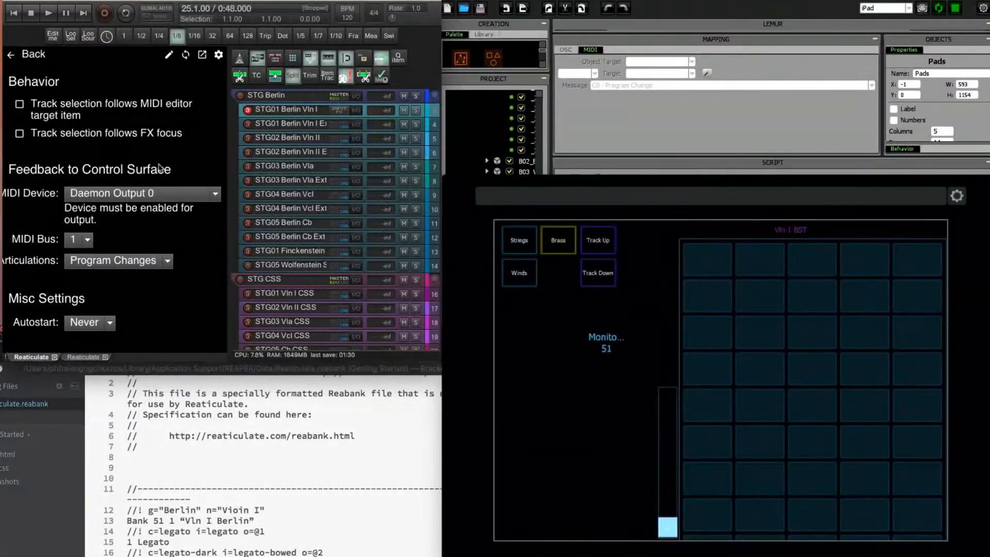
pyautogui.click(167, 196)
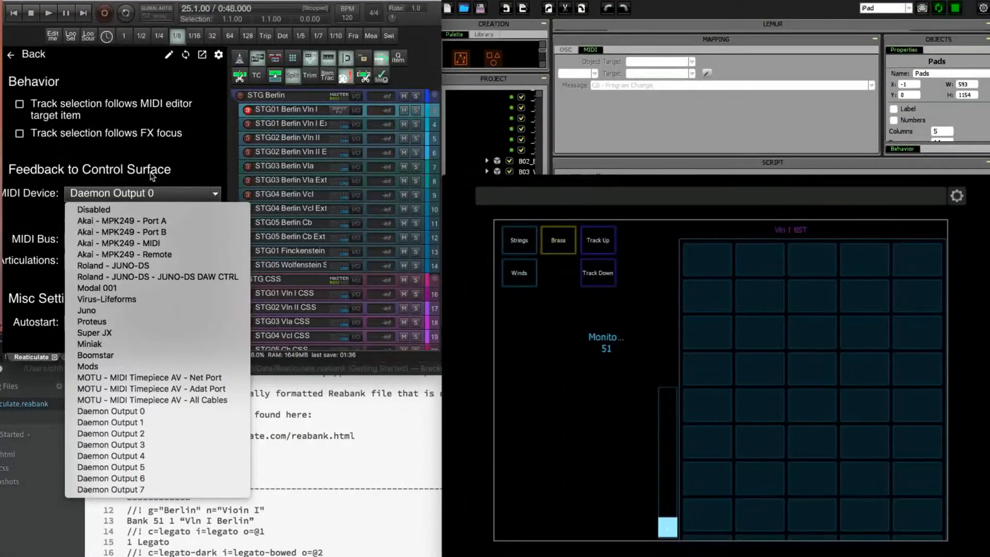
pyautogui.click(153, 176)
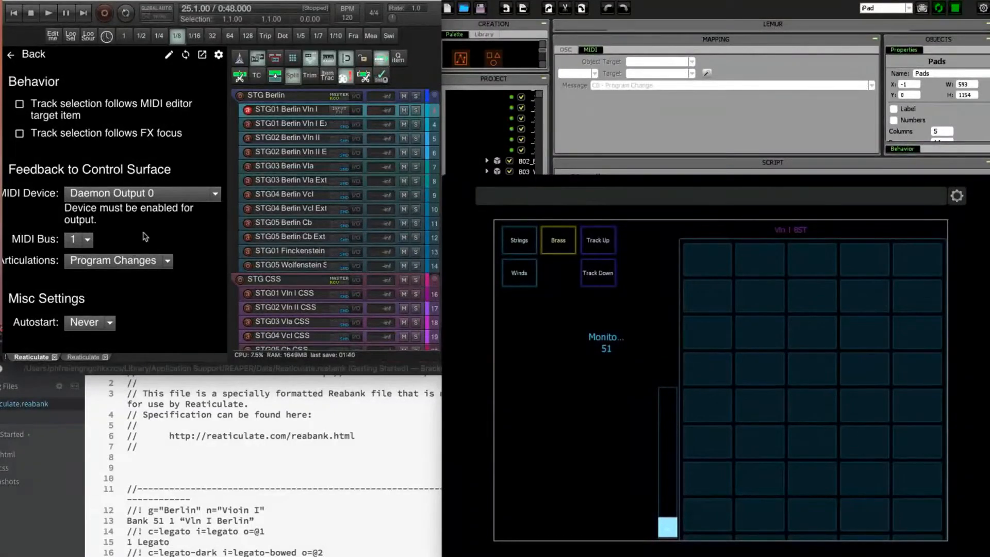
pyautogui.click(21, 54)
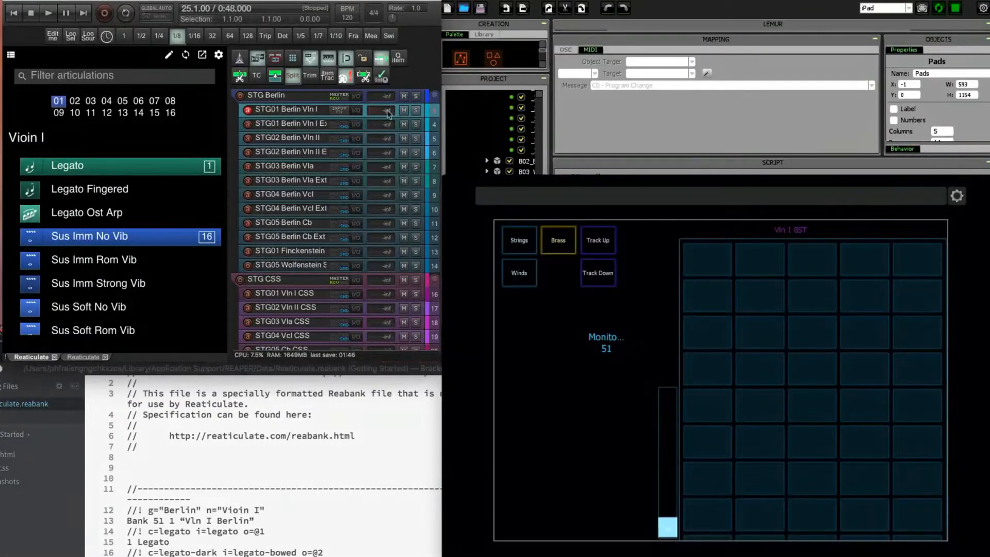
# Select the STG01 Berlin Vln I Ext track and switch back to STG01 Berlin Vln I to load its articulations on the Lemur pads.
pyautogui.click(282, 129)
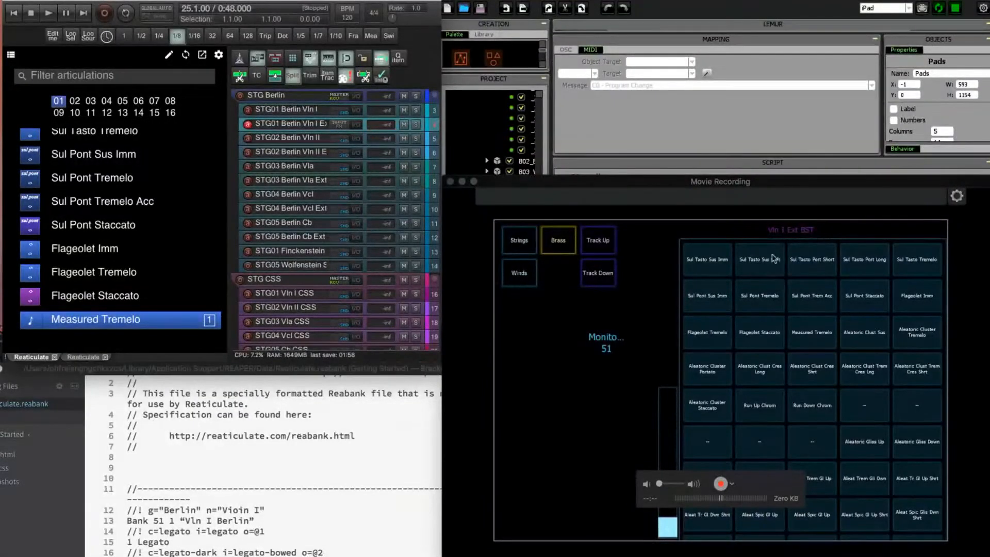
pyautogui.click(311, 111)
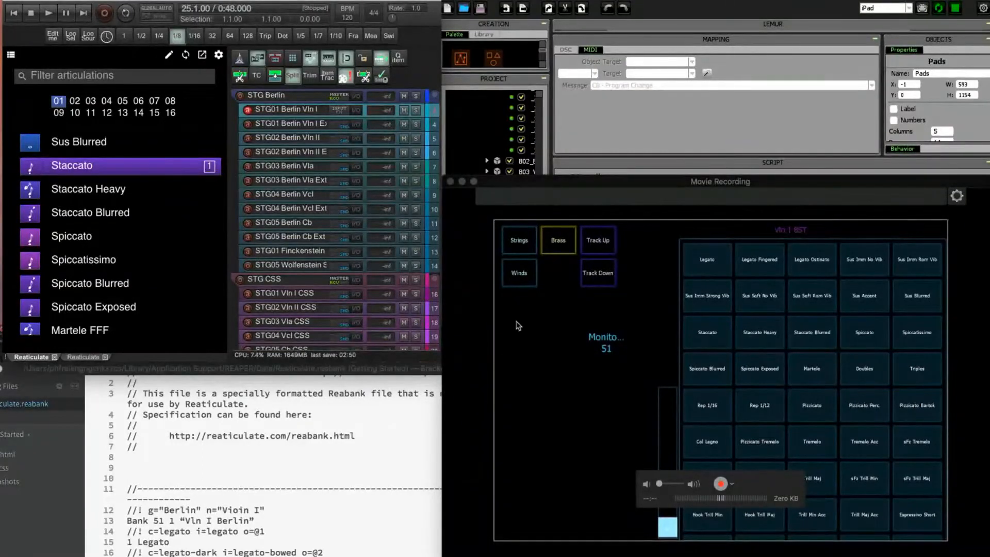
# Move the iPad mirror window away, bring the whole Lemur Editor window into view, and widen its project tree.
pyautogui.moveTo(646, 177); pyautogui.dragTo(989, 460)
pyautogui.moveTo(897, 0); pyautogui.dragTo(832, 154)
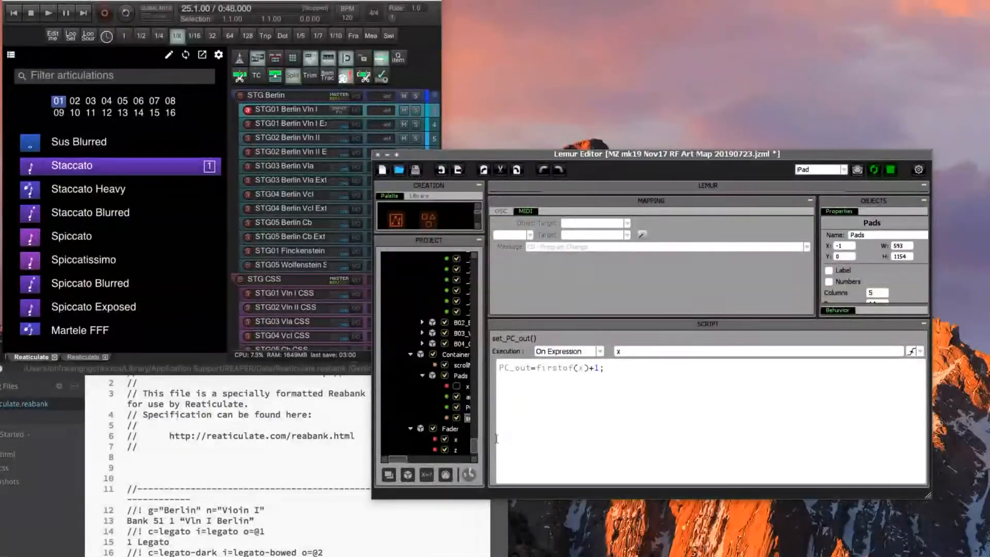
pyautogui.moveTo(489, 440); pyautogui.dragTo(548, 439)
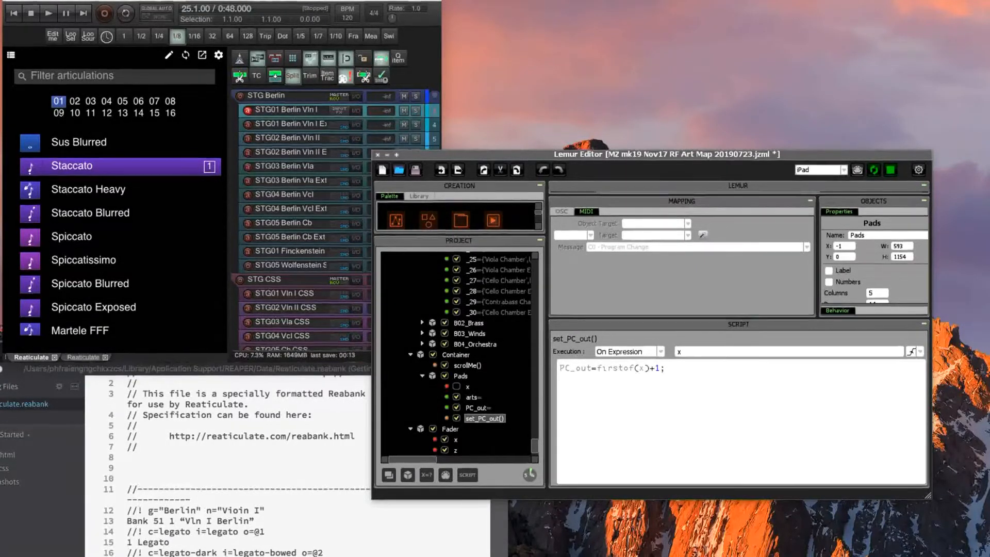
# Compare the MIDI mappings of the x, arts and PC_out variables of the Pads object.
pyautogui.click(477, 408)
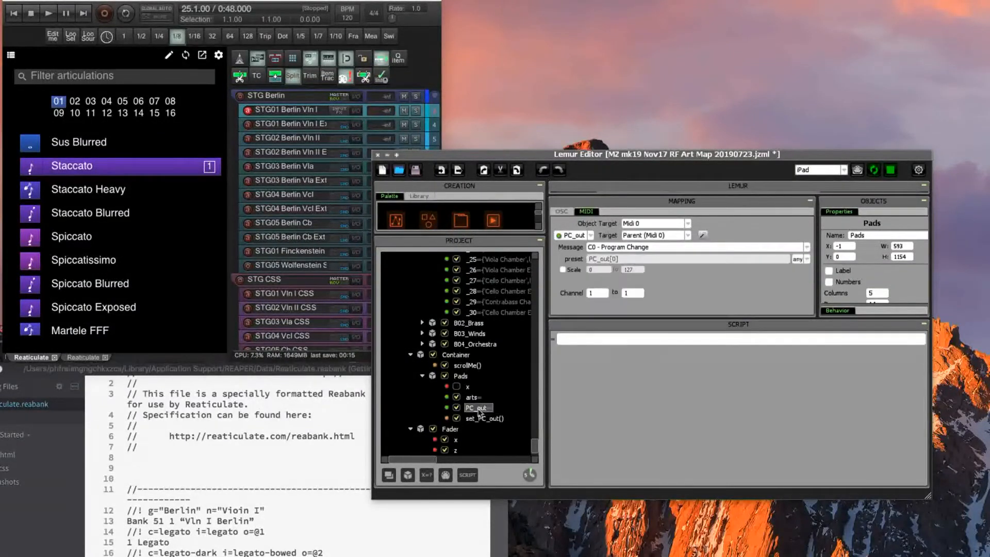
pyautogui.click(468, 388)
pyautogui.click(471, 398)
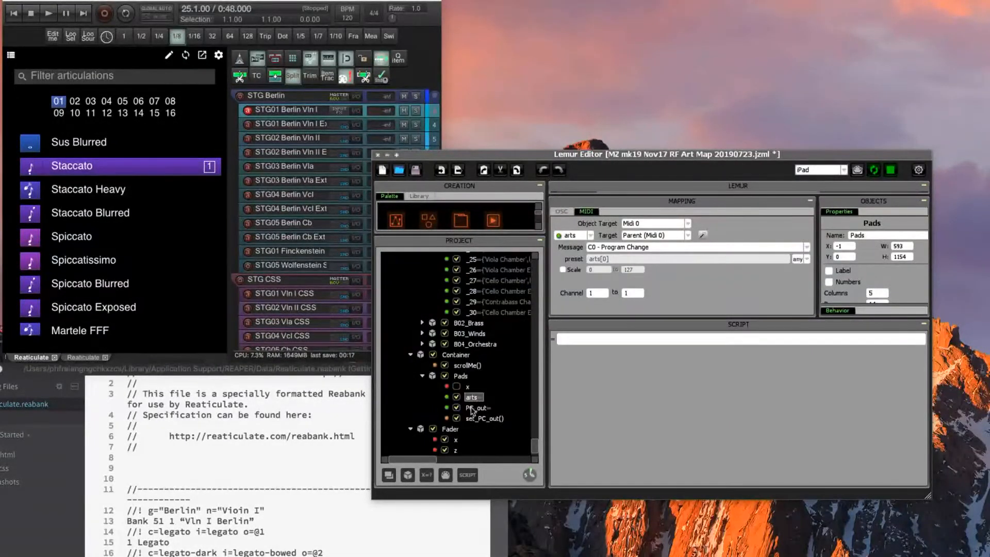
pyautogui.click(472, 409)
pyautogui.click(472, 398)
pyautogui.click(471, 408)
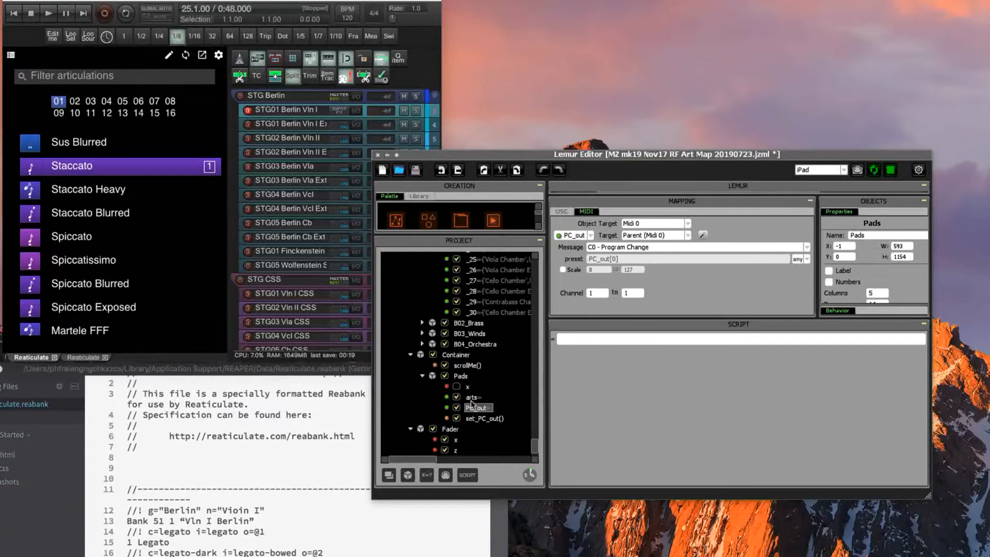
pyautogui.click(475, 398)
pyautogui.click(480, 408)
pyautogui.click(471, 397)
# Examine the Pads object's set_PC_out() script alongside the first Legato entry in Reaticulate.reabank.
pyautogui.click(478, 419)
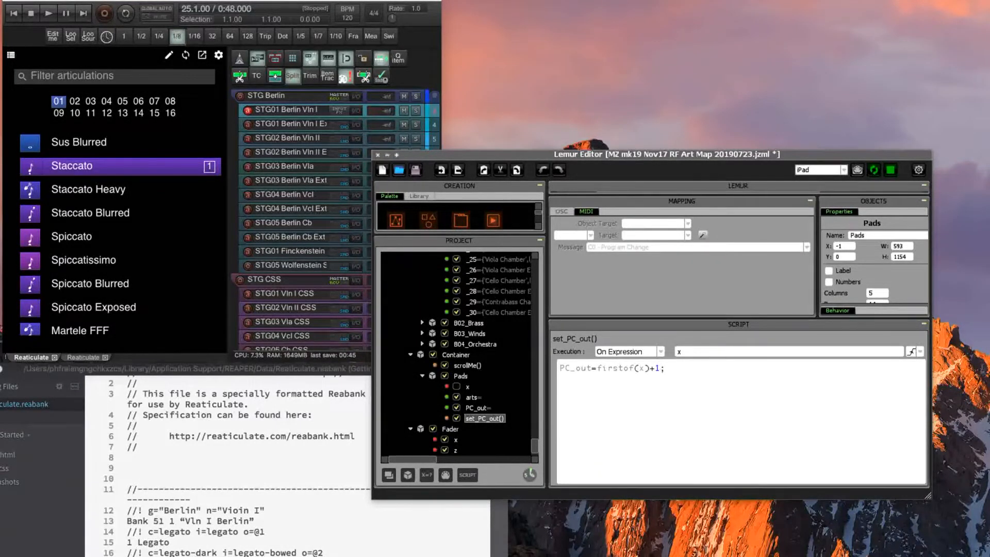
pyautogui.click(178, 549)
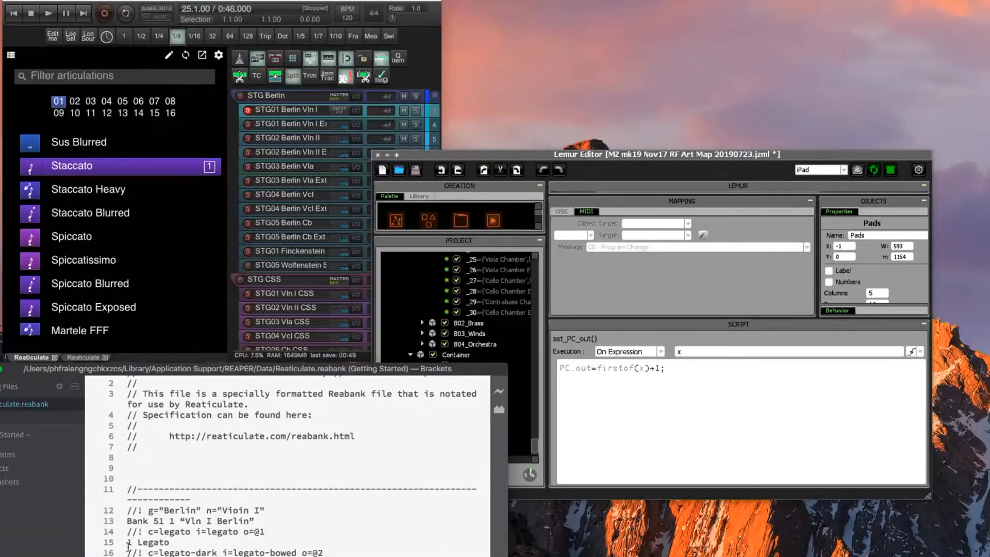
pyautogui.click(626, 382)
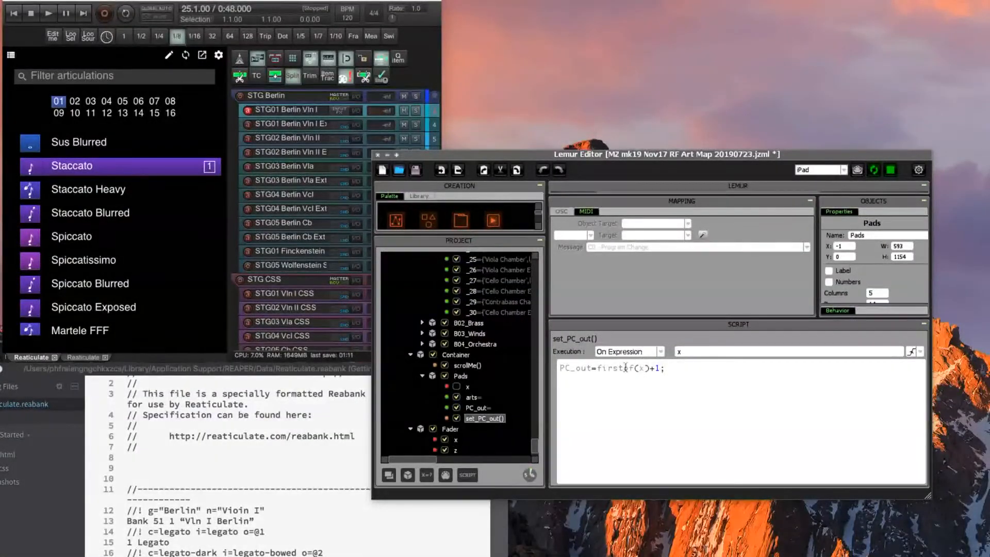
# Open the MIDI_IN(MIDI_ARGS) script and look over the Container, Pads and MonitorCC0 objects in the project tree.
pyautogui.scroll(5, 511, 405)
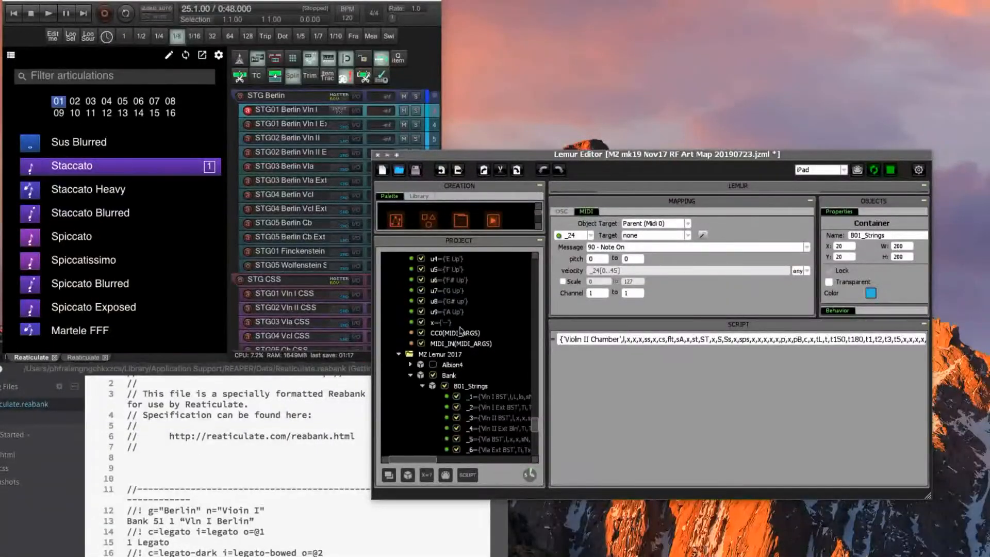
pyautogui.click(467, 345)
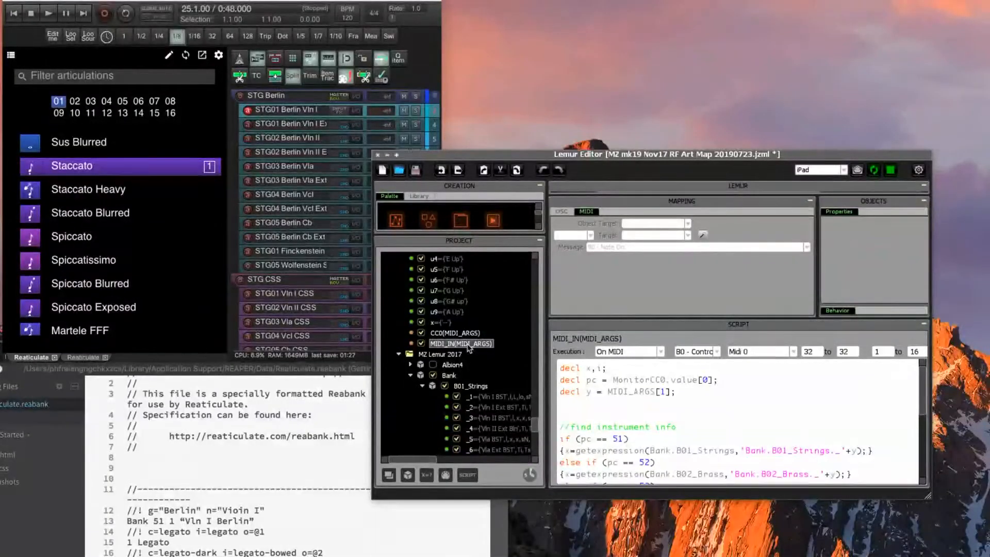
pyautogui.scroll(-12, 469, 349)
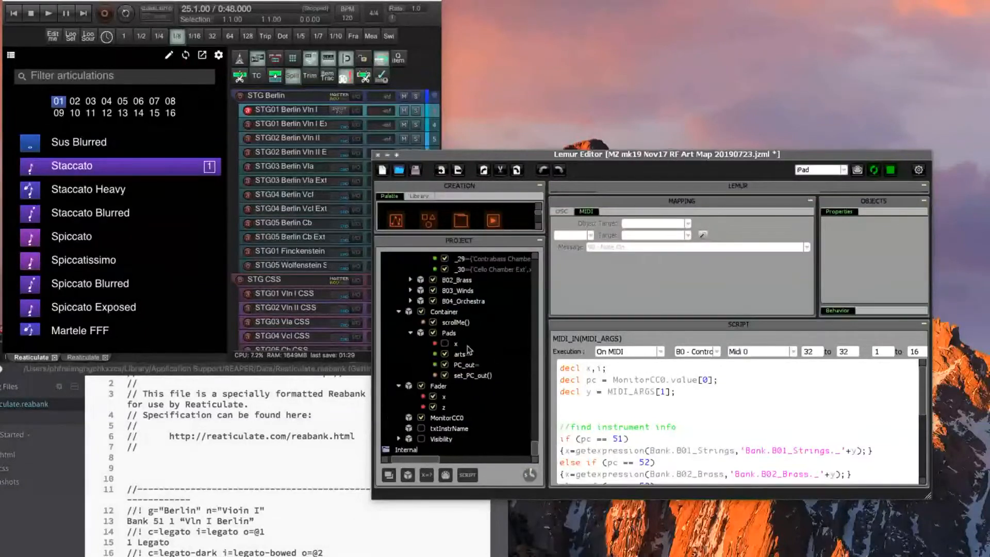
pyautogui.hscroll(2, 477, 363)
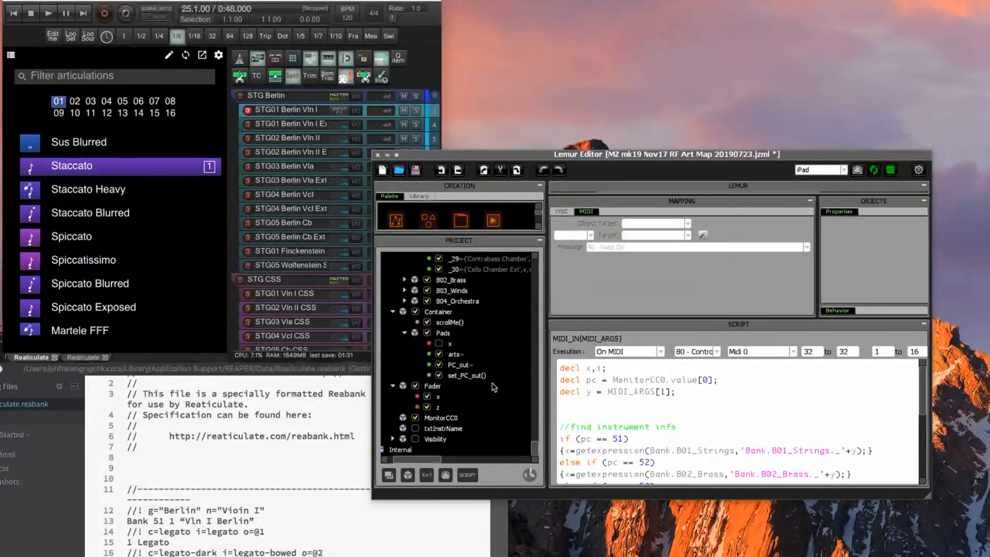
# Resize the Lemur Editor window while keeping the MIDI_IN(MIDI_ARGS) script open.
pyautogui.moveTo(930, 497); pyautogui.dragTo(898, 514)
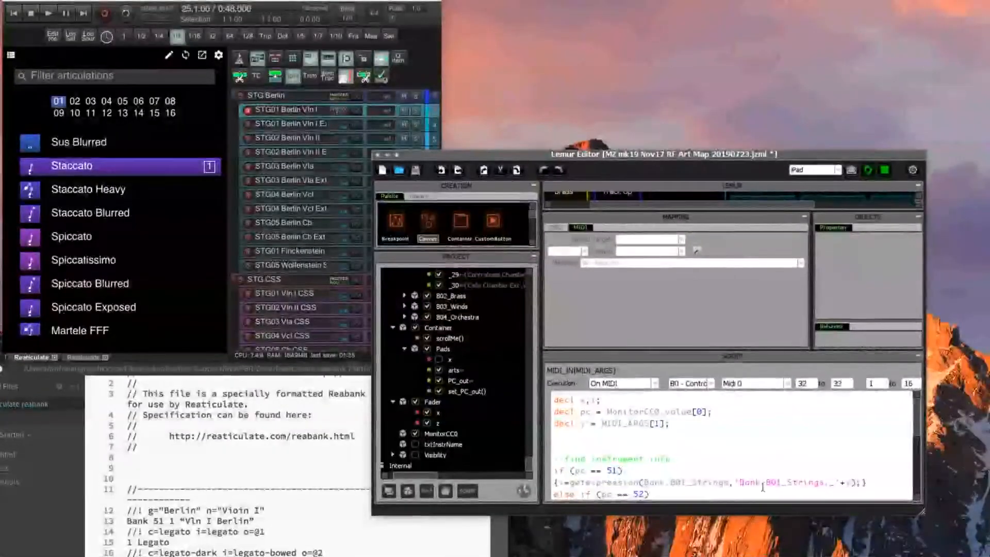
pyautogui.scroll(12, 483, 410)
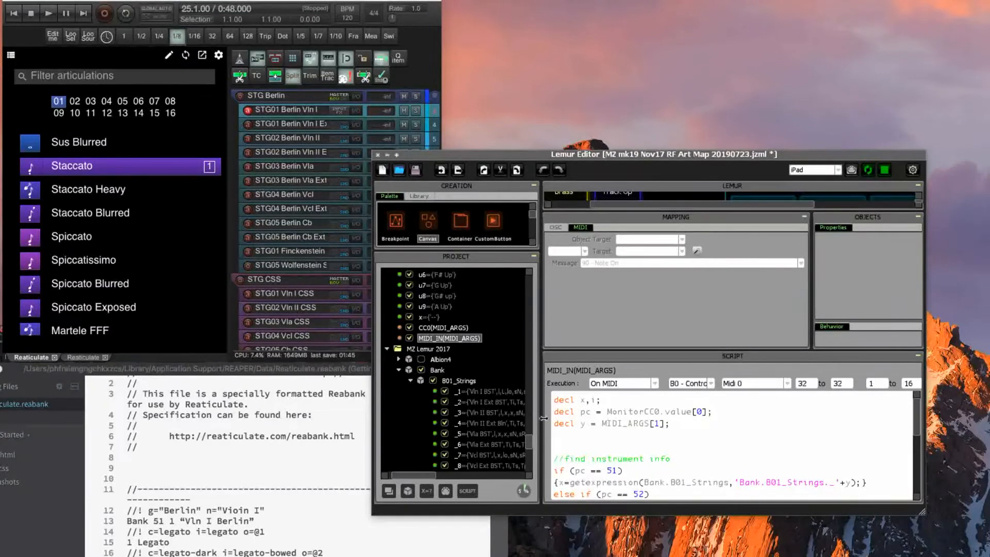
pyautogui.moveTo(923, 512); pyautogui.dragTo(903, 452)
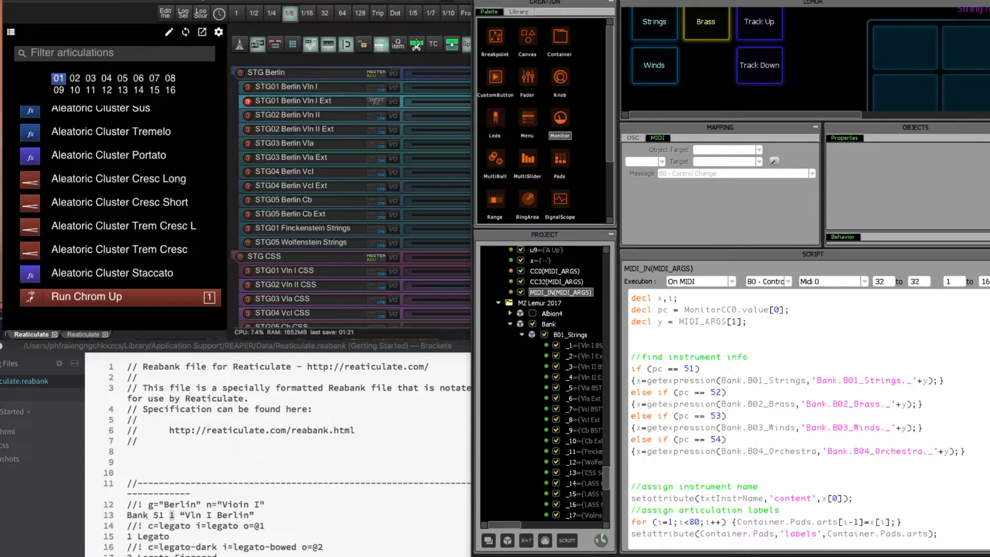
# Review the MIDI device, bus and articulation feedback options in Reaticulate's settings and go back to the articulations.
pyautogui.click(219, 33)
pyautogui.click(219, 33)
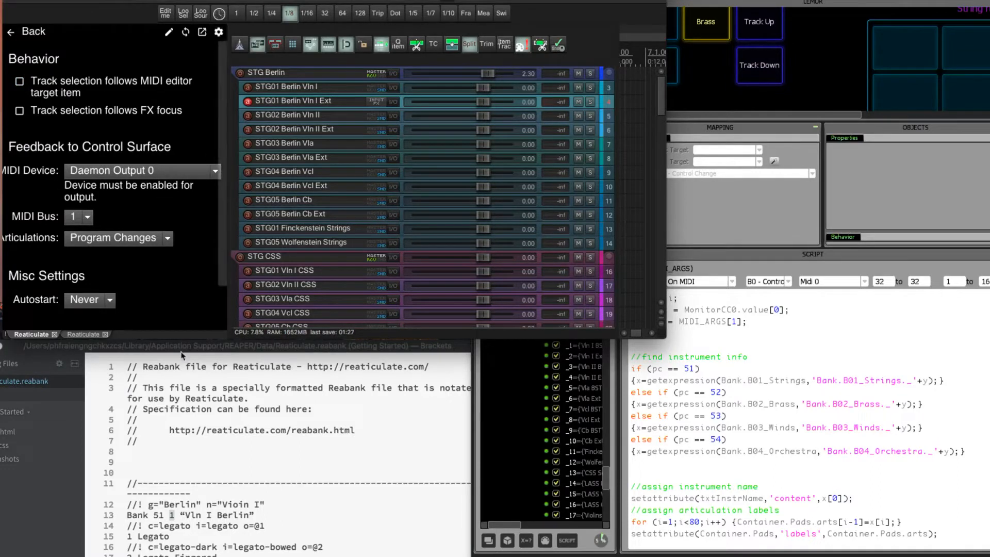
pyautogui.click(23, 35)
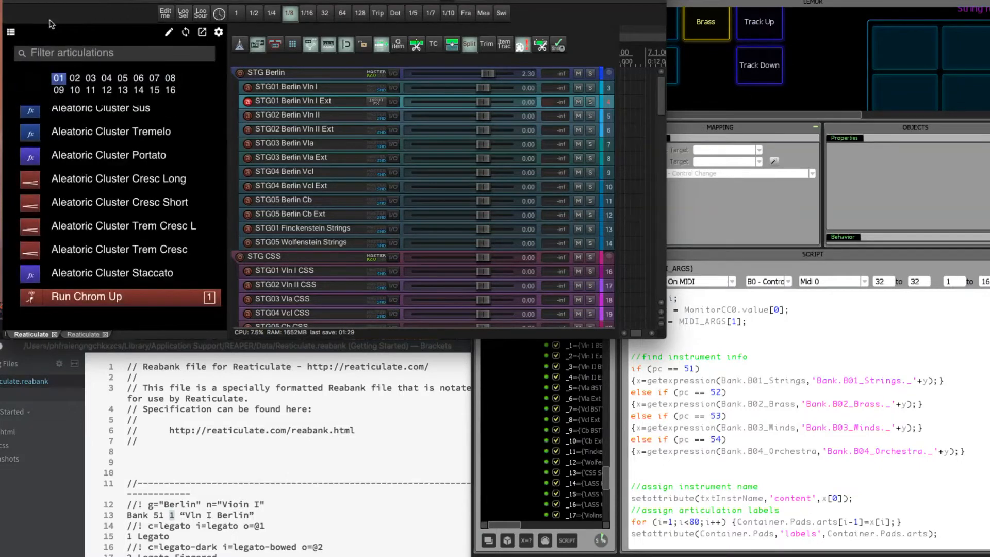
# Highlight the bank numbers 51 1 on the Vln I Berlin bank line in Reaticulate.reabank.
pyautogui.click(133, 202)
pyautogui.click(165, 518)
pyautogui.moveTo(153, 515); pyautogui.dragTo(175, 515)
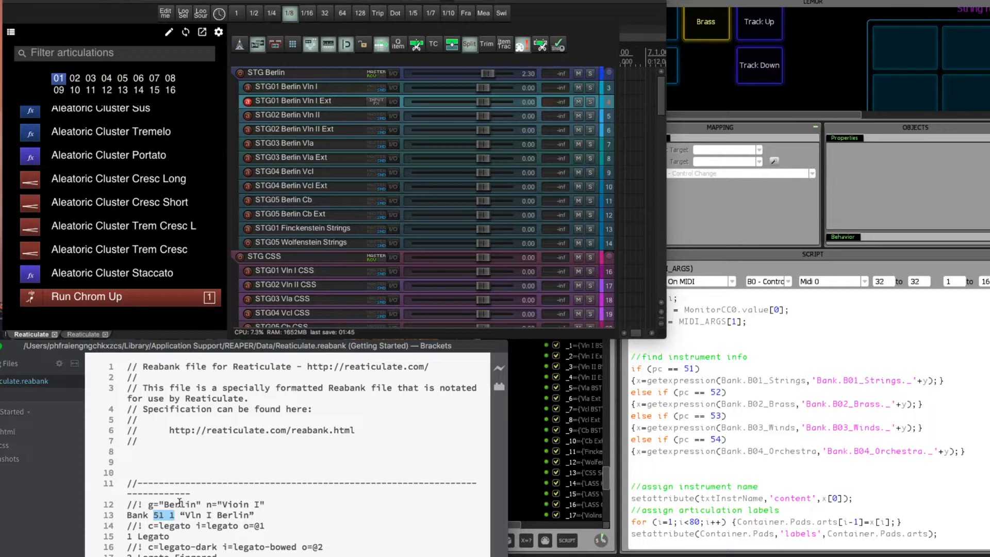
pyautogui.click(179, 514)
# Compare the Vln I Berlin bank line with the Vln I Berlin Runs and Ext Techniques bank line in the reabank file.
pyautogui.scroll(-20, 179, 511)
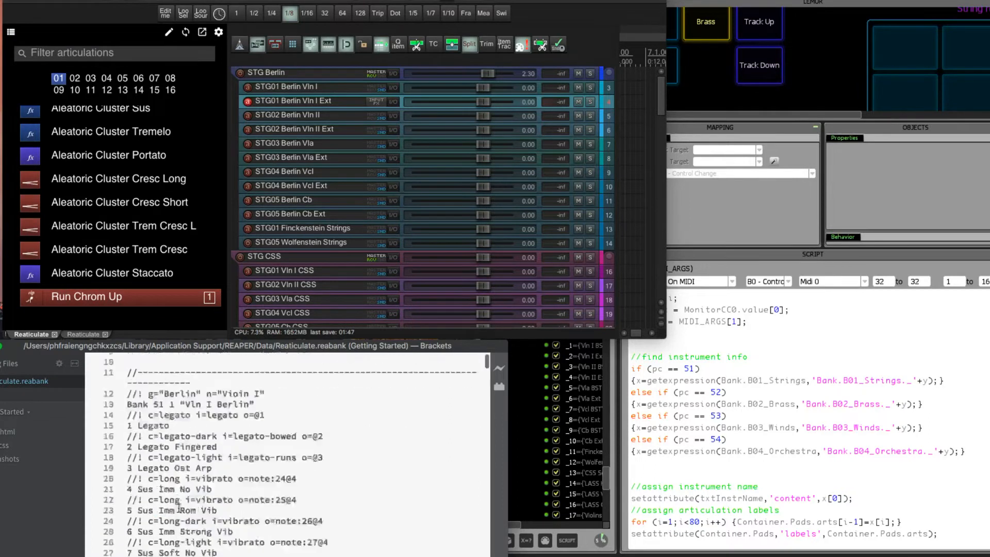
pyautogui.scroll(20, 178, 509)
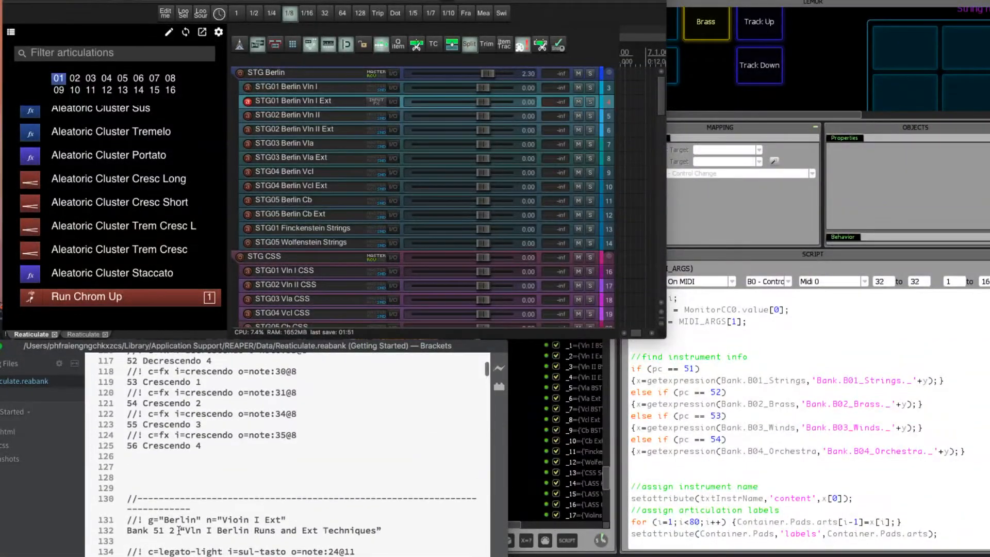
pyautogui.scroll(20, 173, 546)
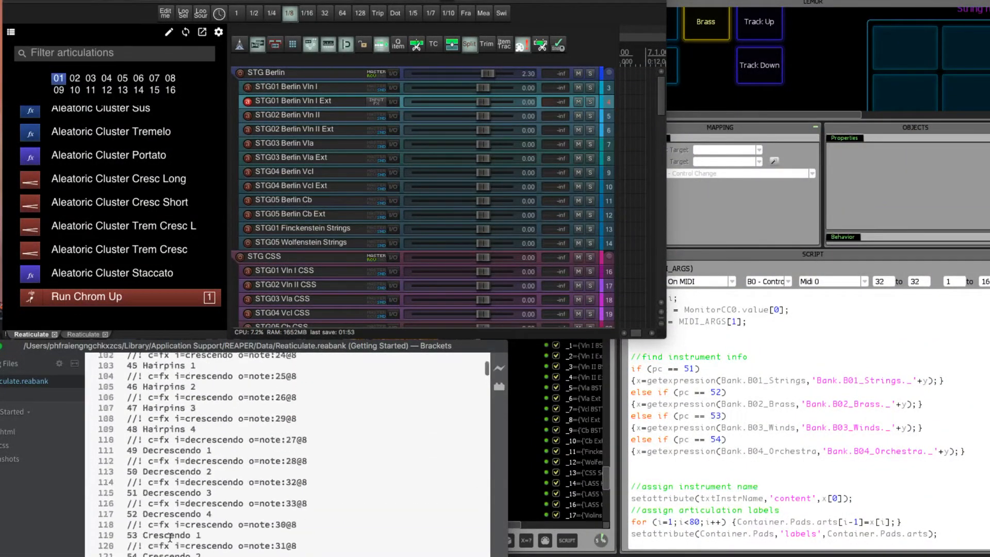
pyautogui.scroll(10, 170, 537)
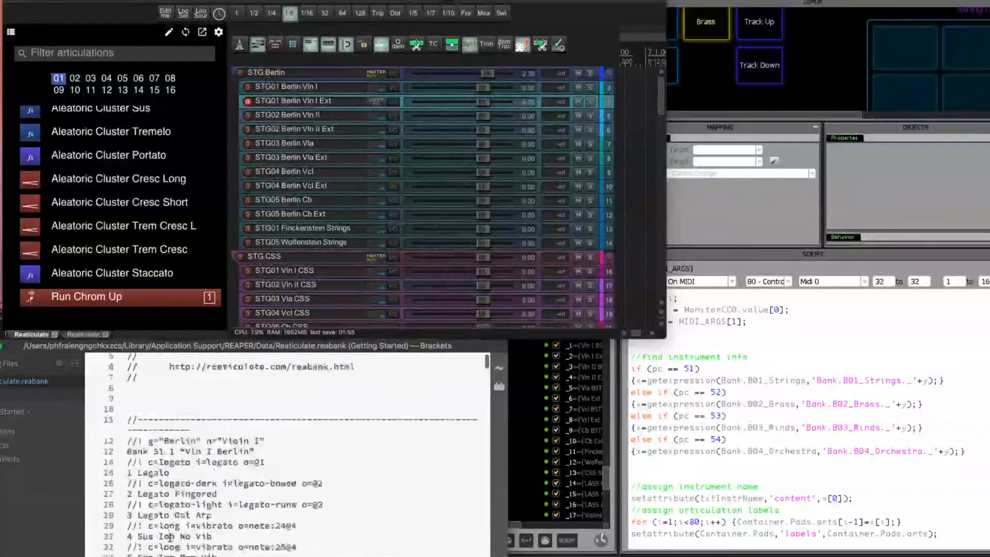
pyautogui.click(172, 515)
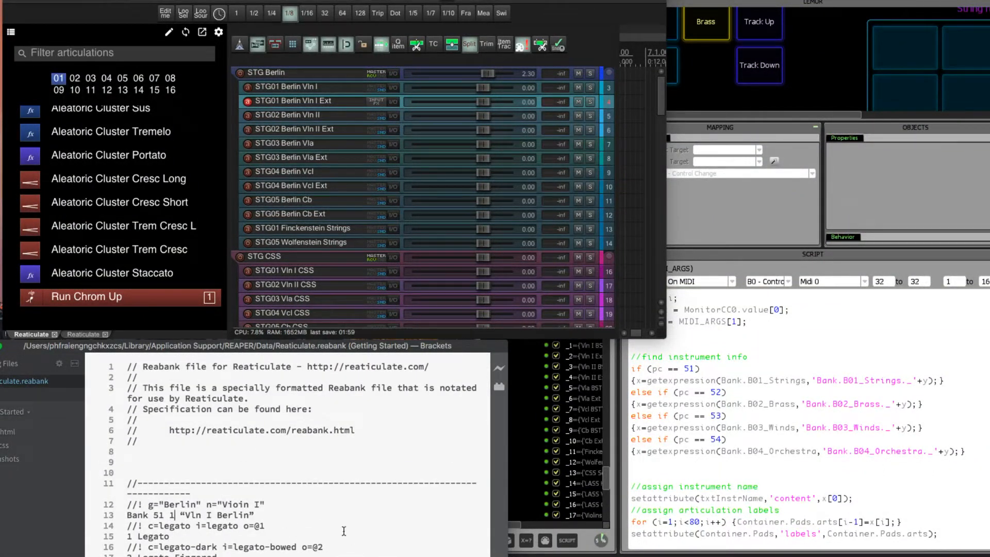
# Compare the first bank number on the Vln I Berlin line with the instrument lookup in Lemur's MIDI_IN(MIDI_ARGS) script.
pyautogui.doubleClick(157, 515)
pyautogui.scroll(-2, 173, 544)
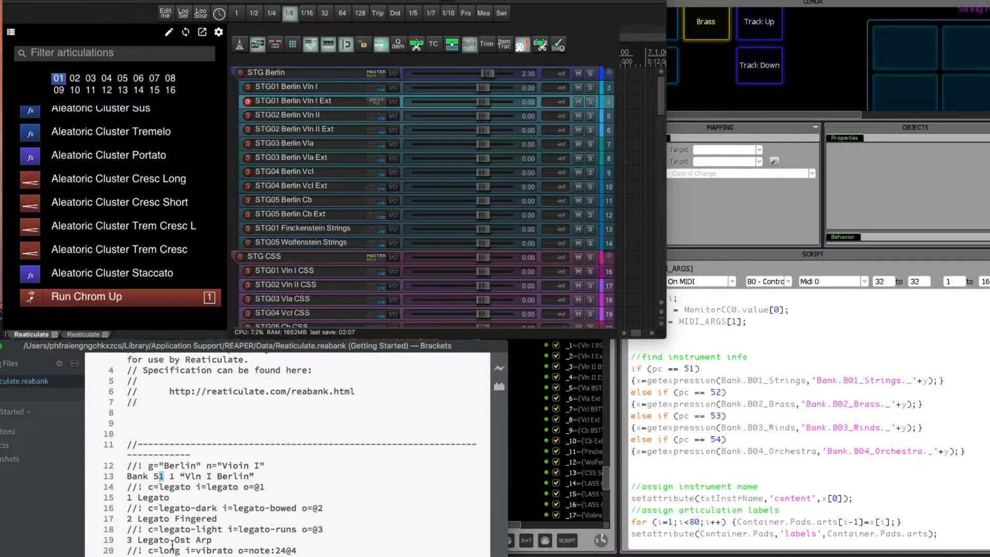
pyautogui.click(178, 477)
pyautogui.click(864, 353)
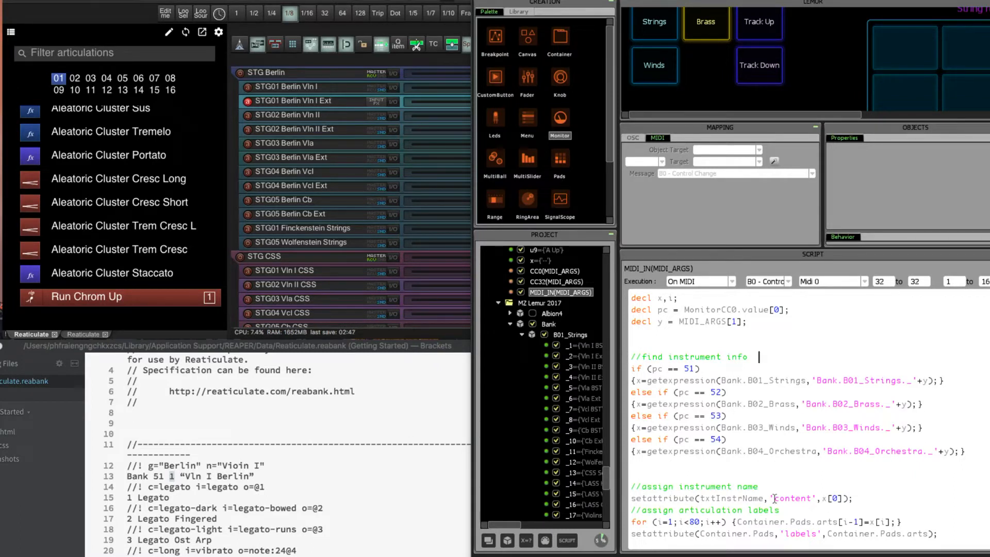
pyautogui.click(781, 361)
# Inspect the CC0(MIDI_ARGS) script's execution mode, MIDI message type and MIDI target options.
pyautogui.click(557, 272)
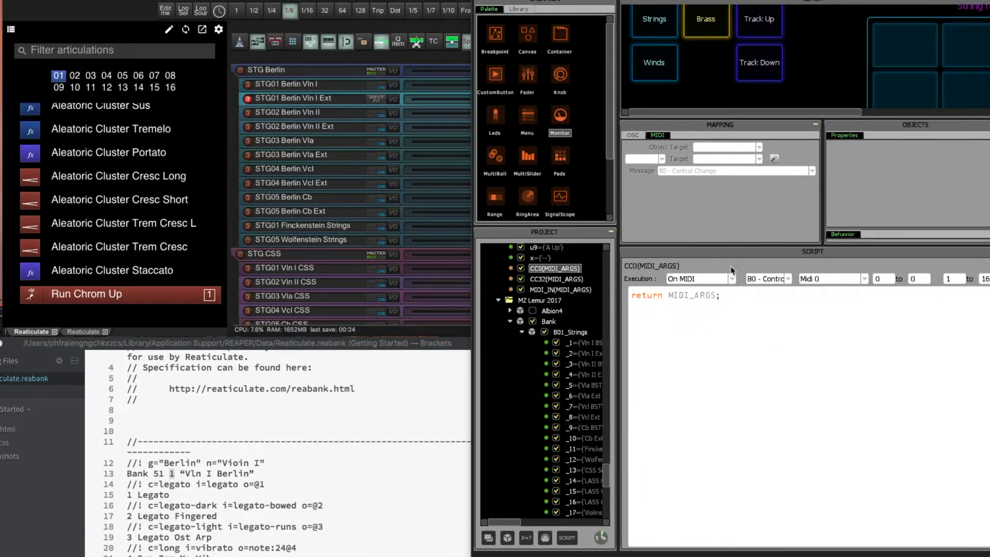
pyautogui.click(699, 286)
pyautogui.click(699, 287)
pyautogui.click(774, 281)
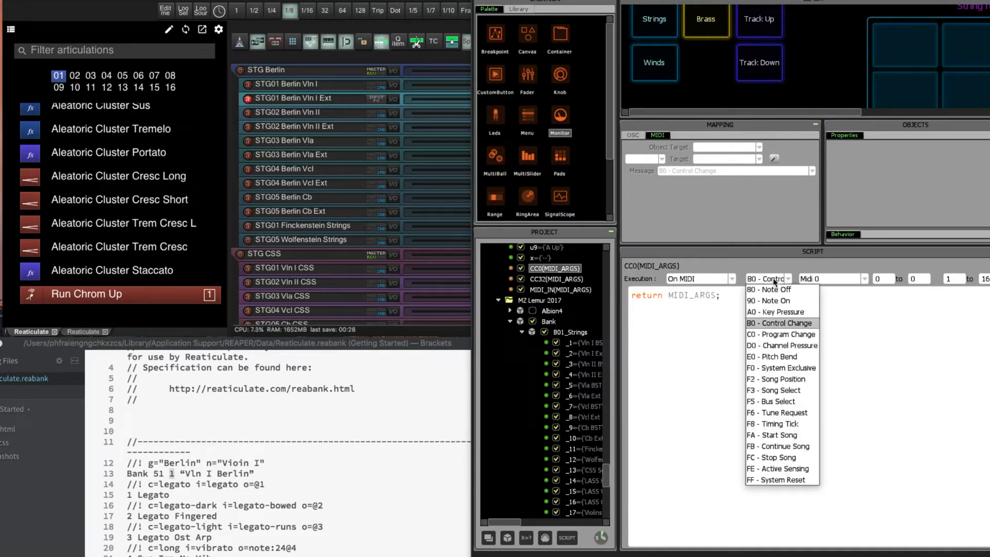
pyautogui.click(831, 279)
pyautogui.click(834, 278)
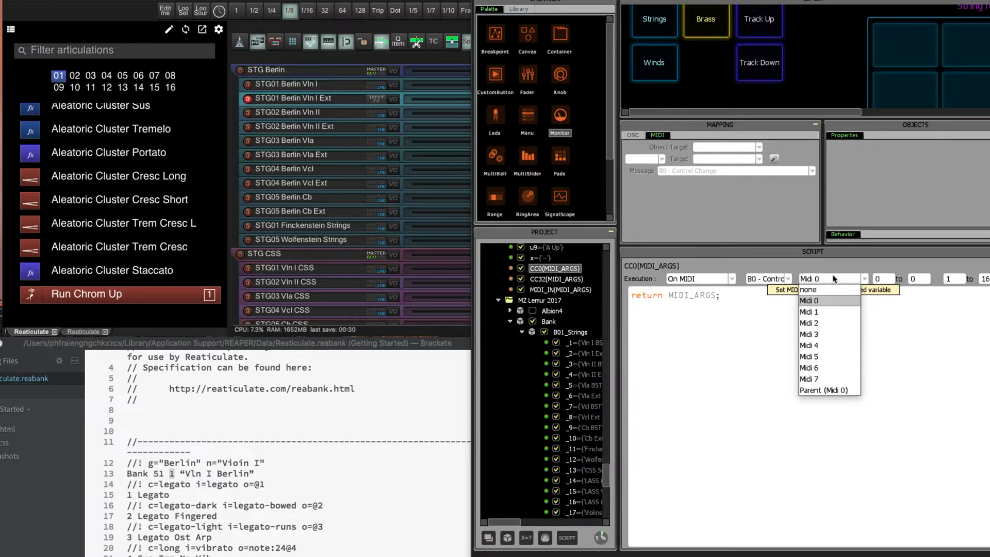
pyautogui.click(834, 278)
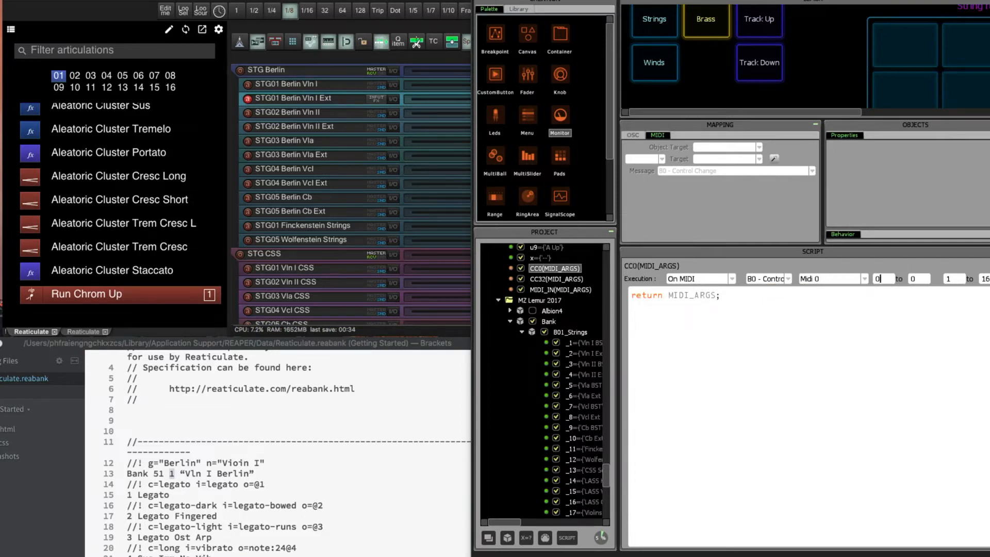
# Check the CC0(MIDI_ARGS) script's controller number range against the MonitorCC0 readout on the mirrored Lemur display.
pyautogui.click(881, 278)
pyautogui.moveTo(608, 477); pyautogui.dragTo(608, 479)
pyautogui.press('super+Tab')
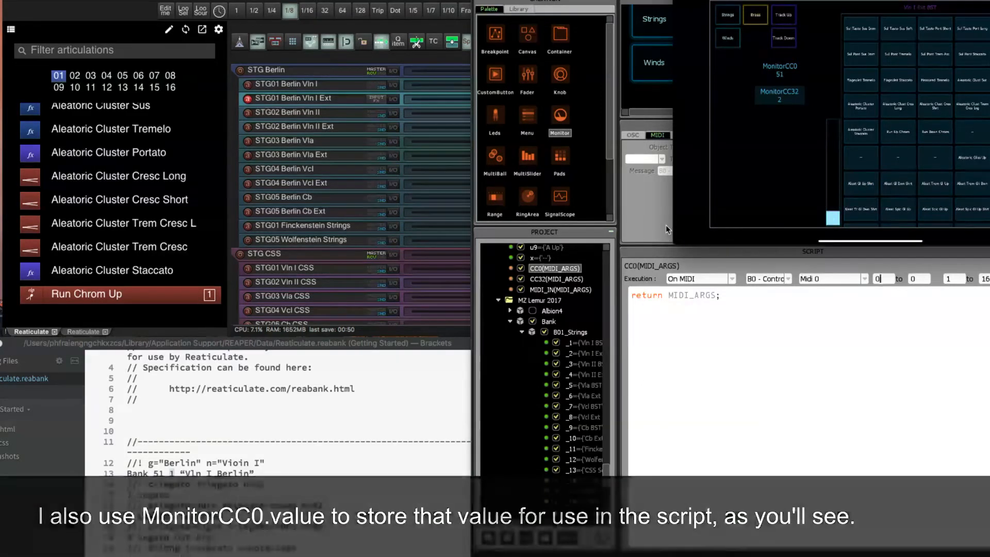
pyautogui.click(666, 225)
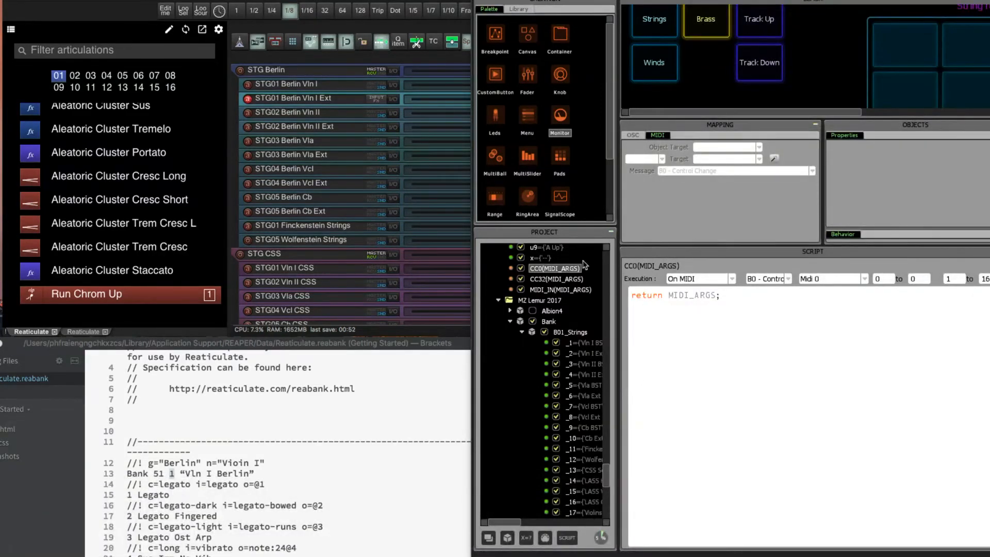
# Inspect the CC32(MIDI_ARGS) script, and review the MIDI_IN(MIDI_ARGS) script's message type and MIDI target options.
pyautogui.click(553, 279)
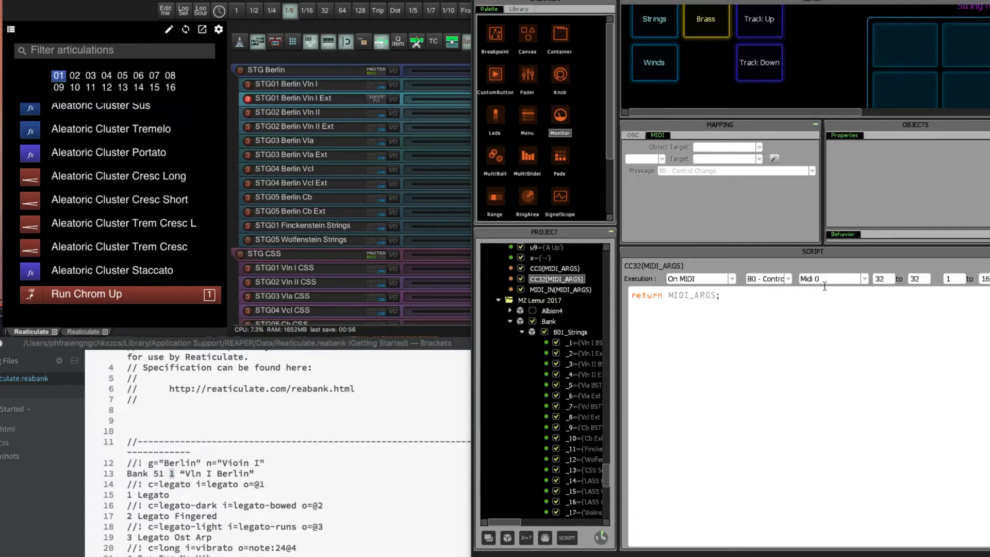
pyautogui.click(567, 292)
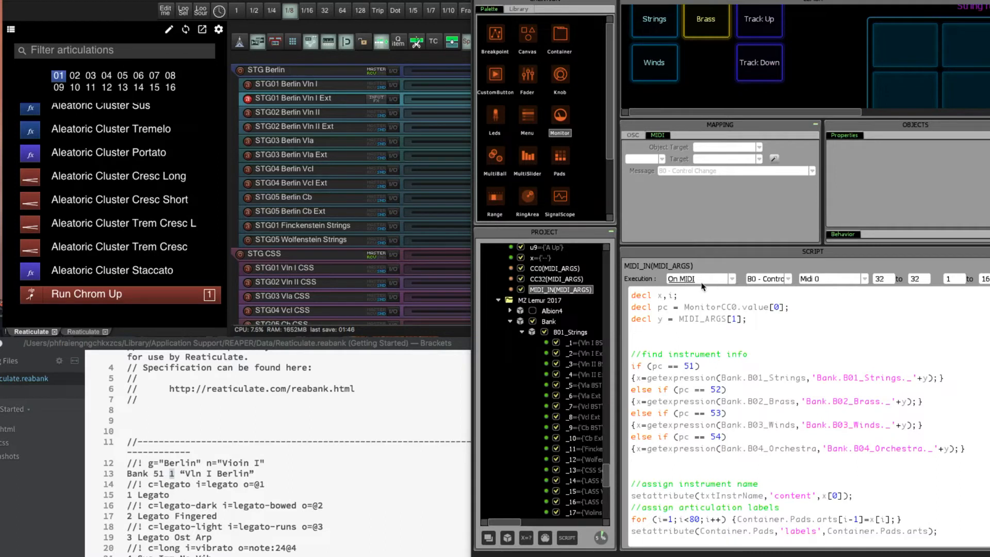
pyautogui.click(784, 282)
pyautogui.click(784, 260)
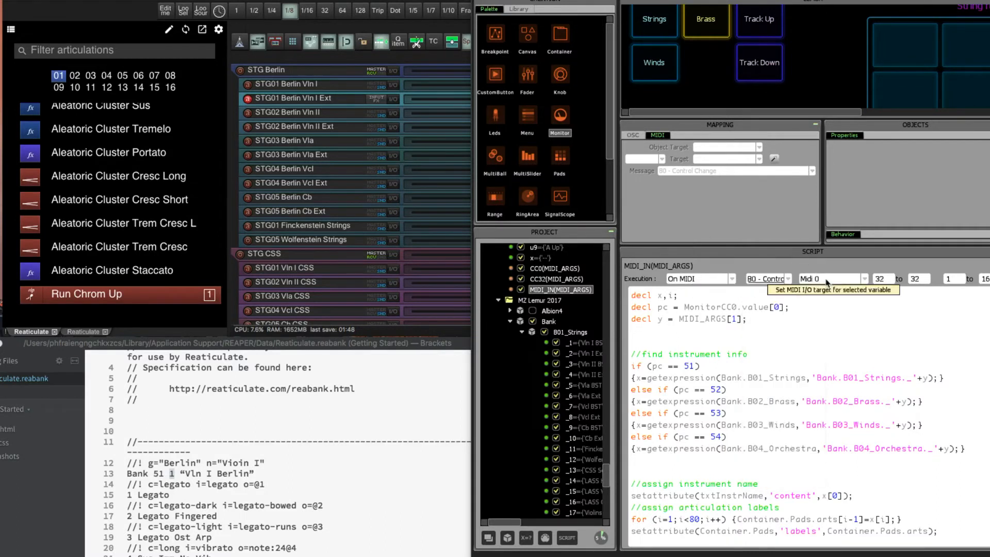
pyautogui.click(826, 282)
pyautogui.click(851, 254)
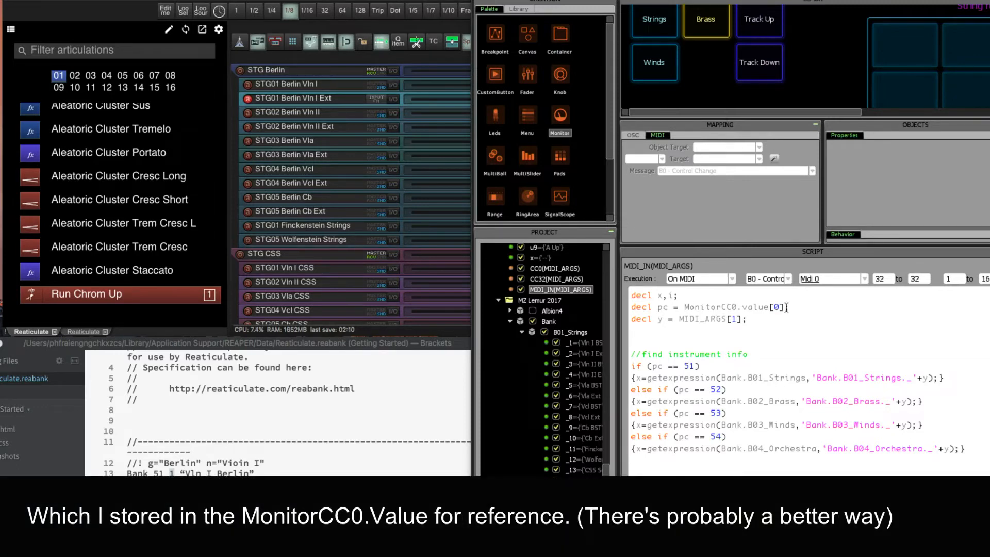
# Select the STG01 Berlin Vln I track in REAPER and check MonitorCC0 and MonitorCC32 on the mirrored Lemur display.
pyautogui.click(308, 85)
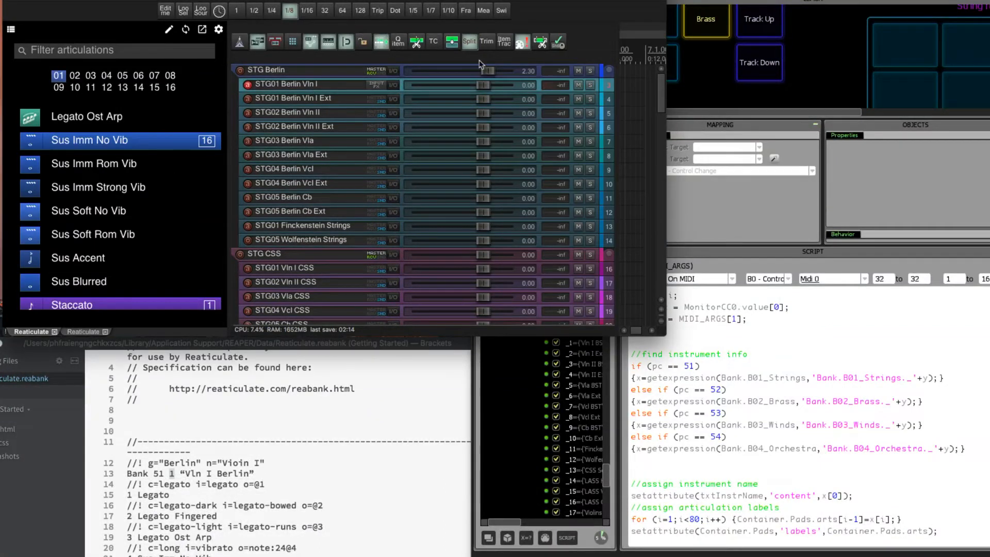
pyautogui.press('super+Tab')
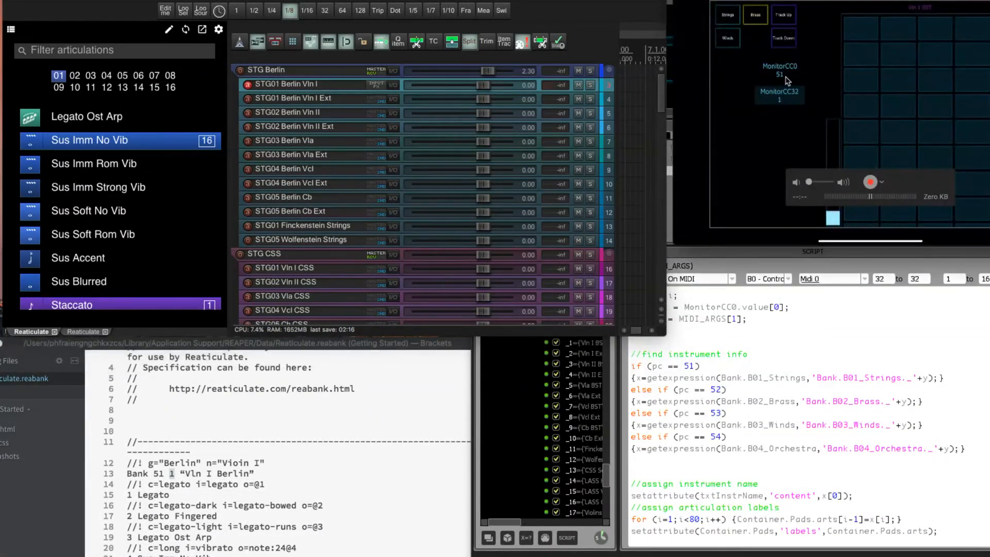
pyautogui.moveTo(789, 1); pyautogui.dragTo(783, 1)
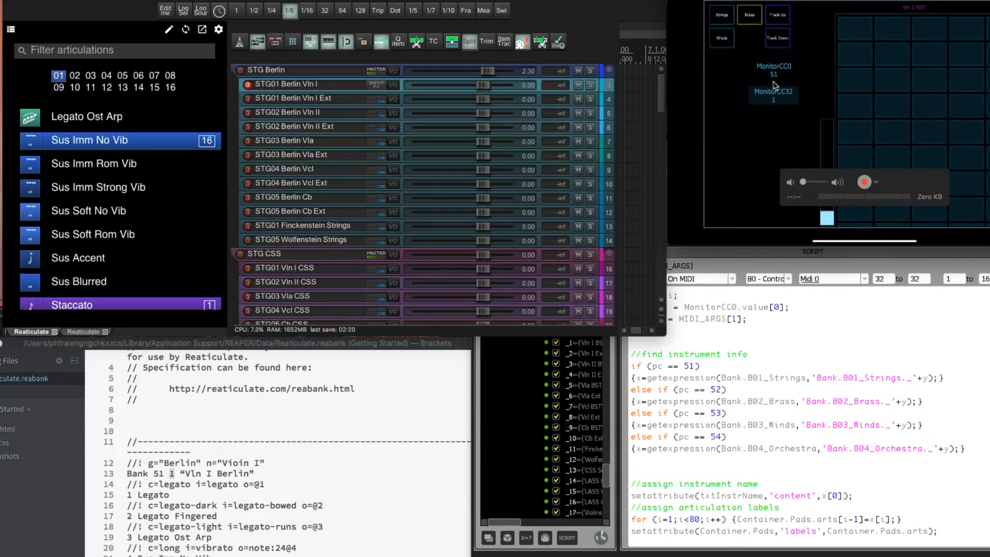
pyautogui.click(806, 344)
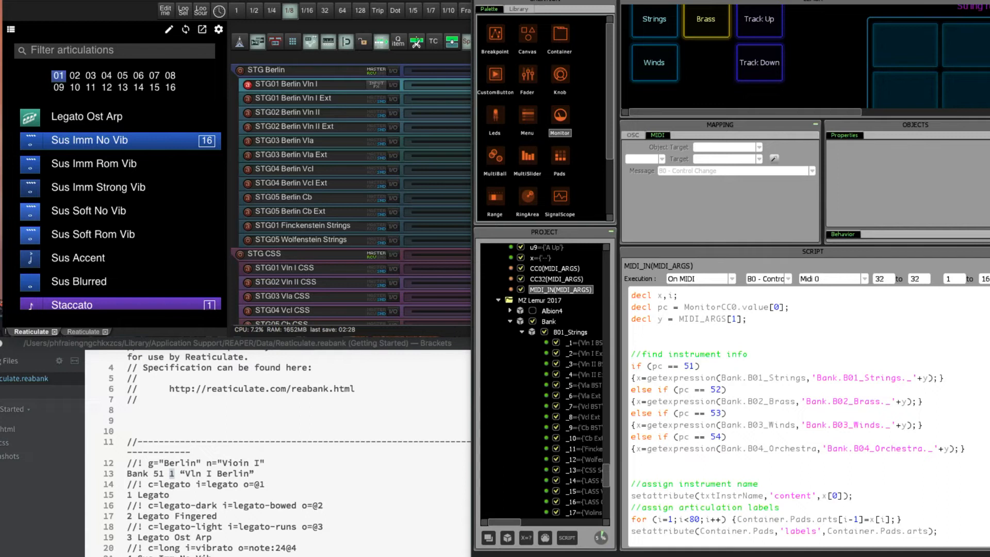
pyautogui.press('super+Tab')
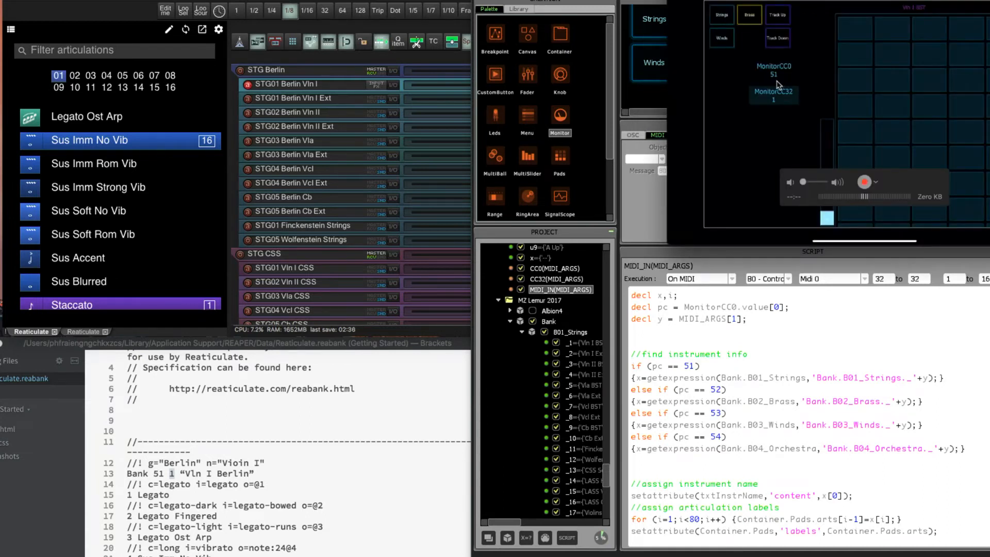
# Relate the pc == 51 condition in the MIDI_IN(MIDI_ARGS) script to the B01_Strings container in the project tree.
pyautogui.moveTo(773, 389); pyautogui.dragTo(774, 380)
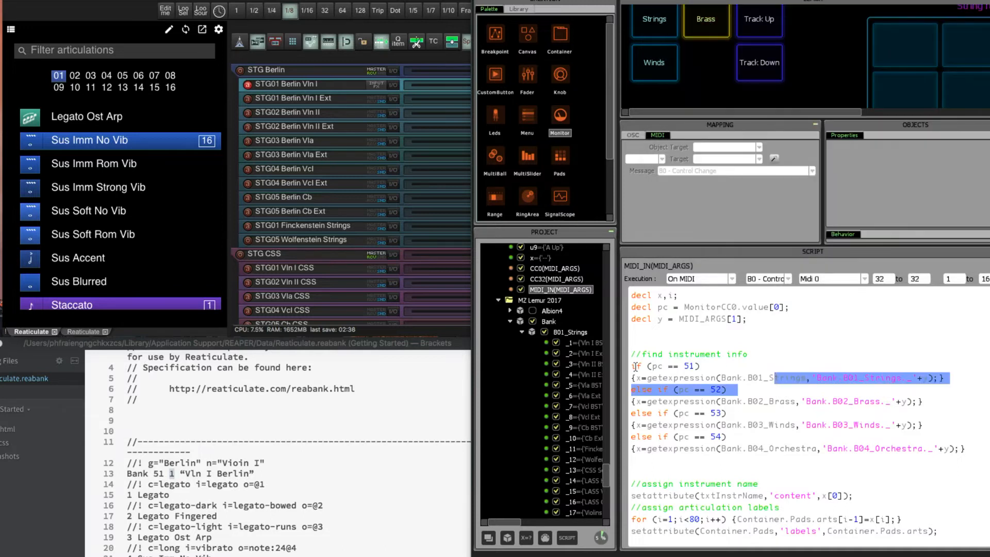
pyautogui.click(637, 366)
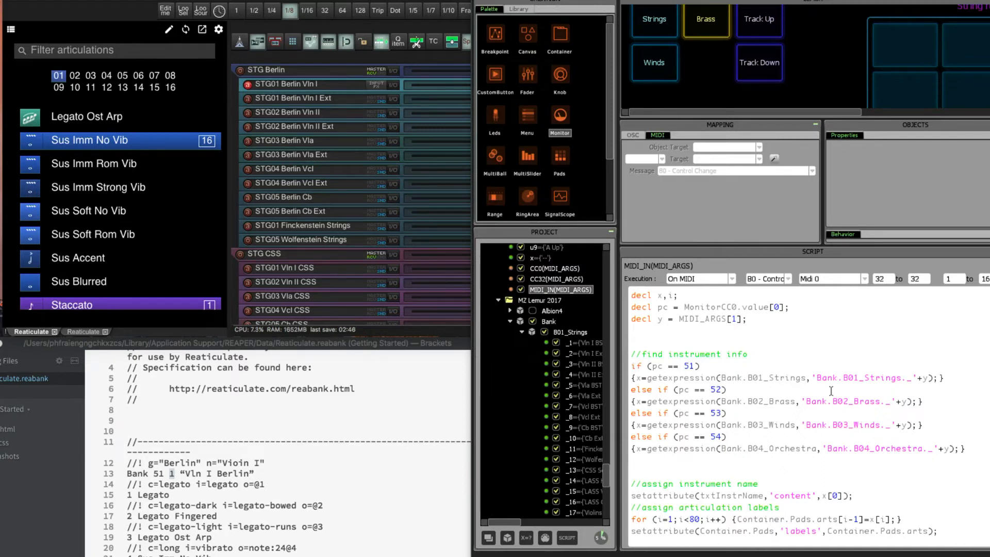
pyautogui.click(560, 335)
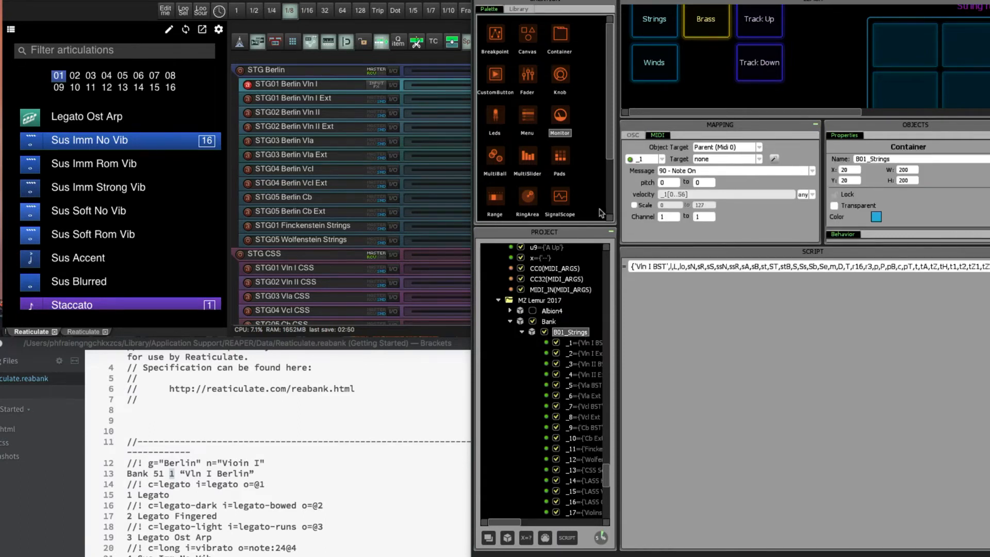
pyautogui.click(551, 290)
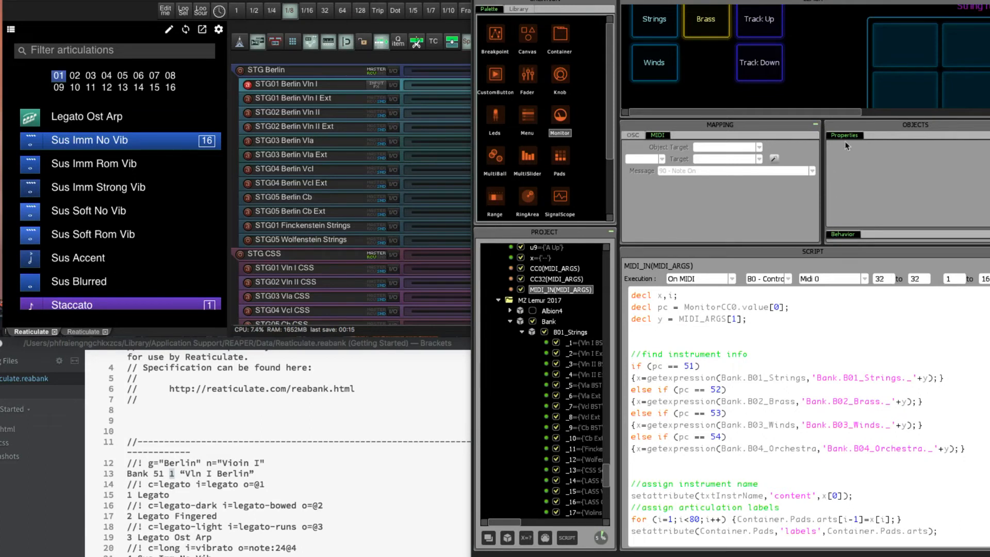
# Reposition the Movie Recording window so its title bar shows, and reselect the STG01 Berlin Vln I track to fill the articulation pads.
pyautogui.press('super+Tab')
pyautogui.moveTo(756, 0); pyautogui.dragTo(723, 28)
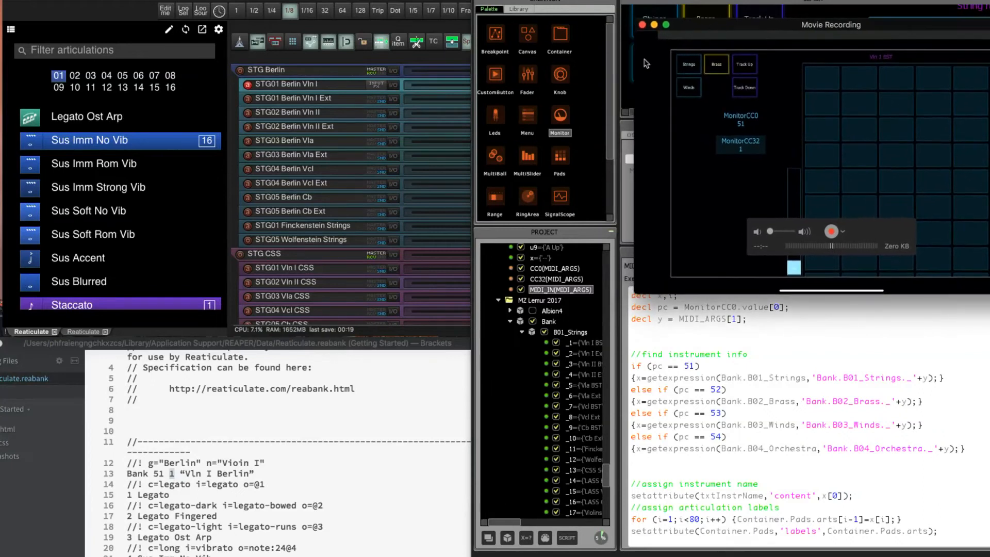
pyautogui.click(320, 86)
pyautogui.moveTo(822, 79)
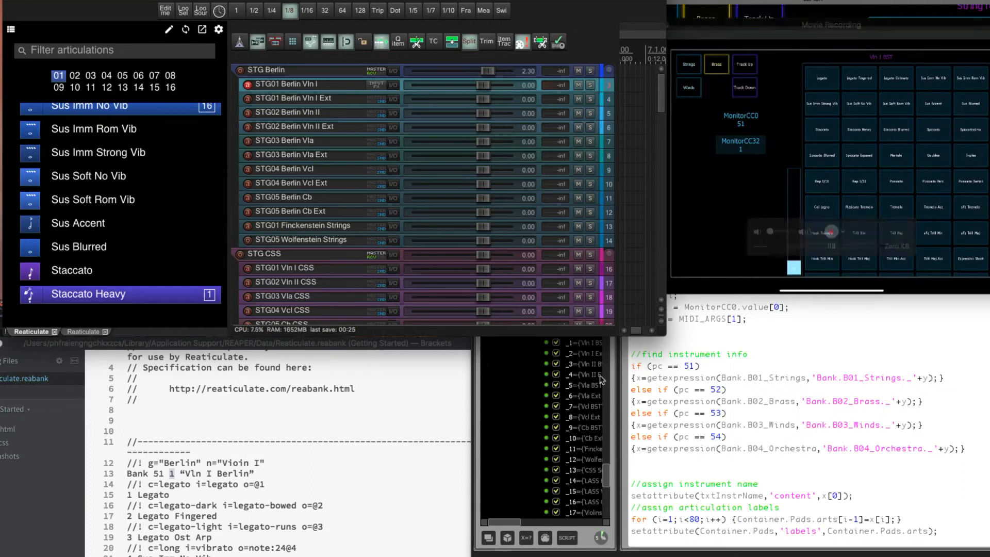
# Open the _1 expression in the B01_Strings container, and select the STG01 Berlin Vln I Ext track to compare its pads.
pyautogui.click(582, 344)
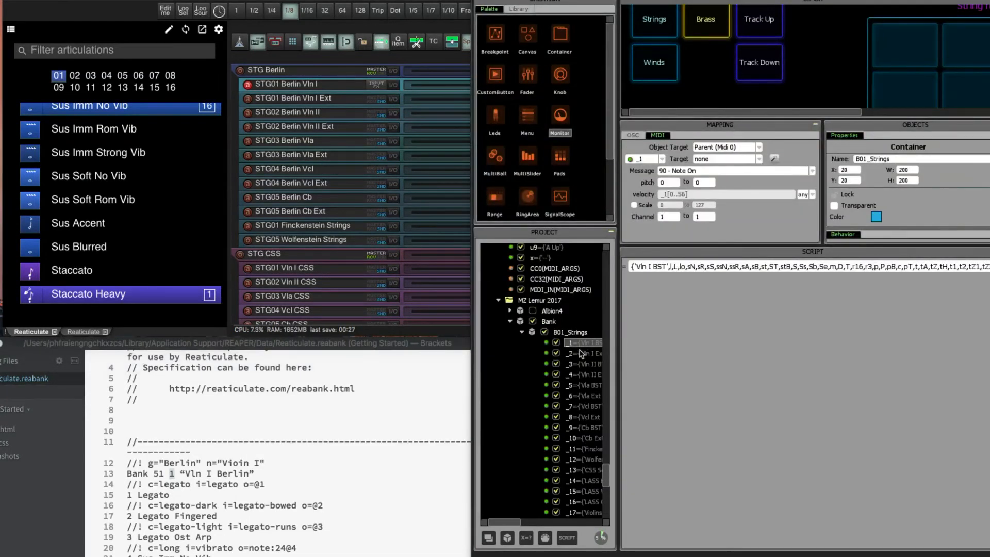
pyautogui.press('super+Tab')
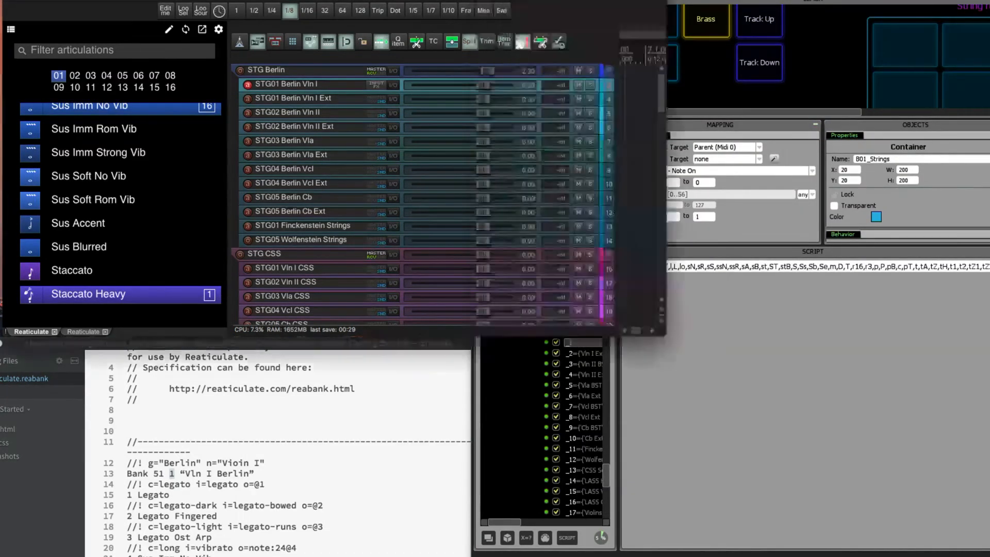
pyautogui.press('super+Tab')
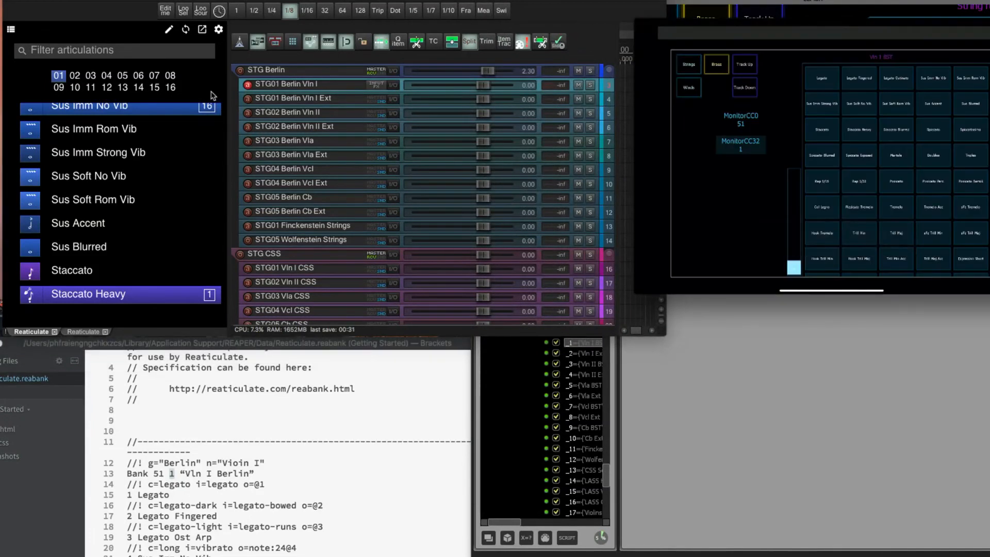
pyautogui.click(293, 99)
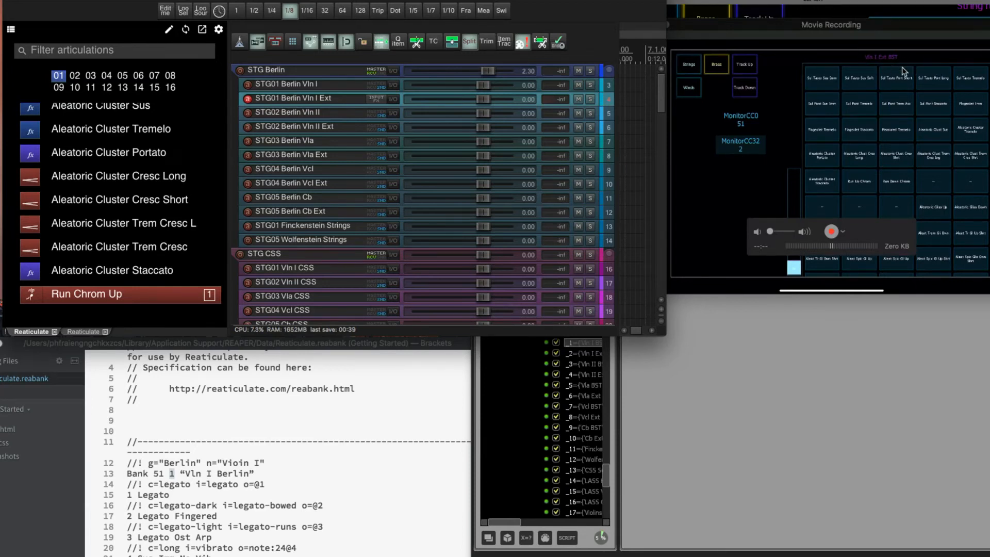
# Select the BRS01s Tpt Solo Spitfire track followed by BRS01 Tpt a2 Spitfire to test the brass bank feedback.
pyautogui.moveTo(660, 108); pyautogui.dragTo(662, 206)
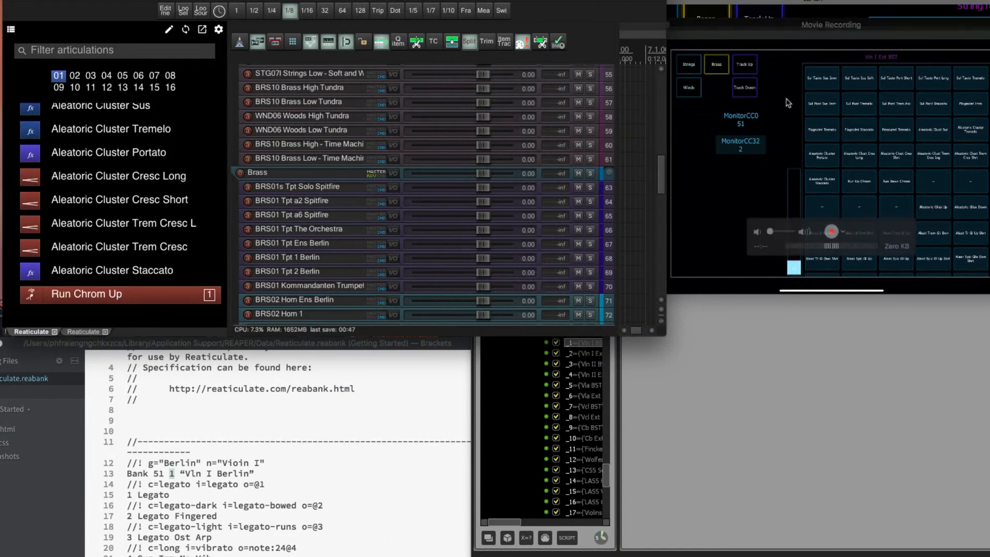
pyautogui.click(302, 186)
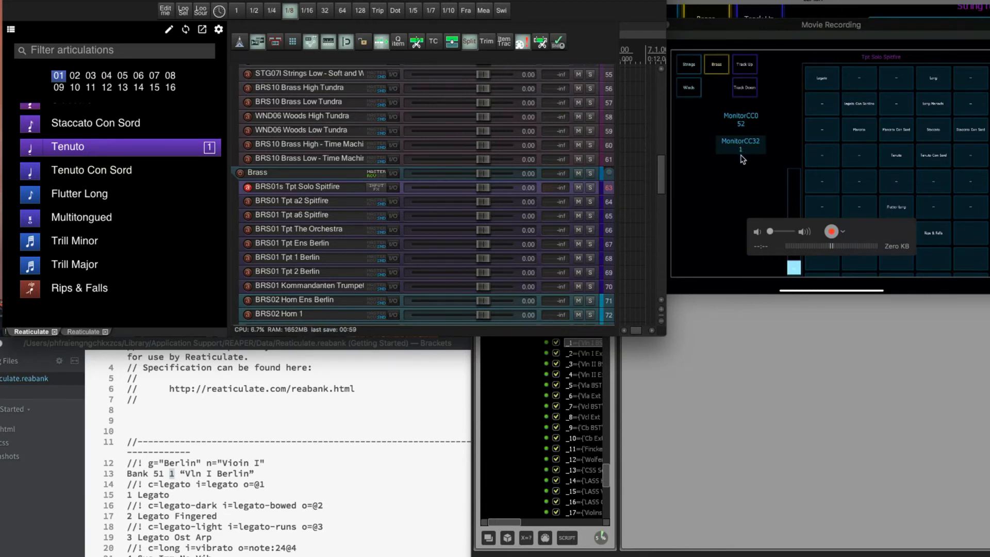
pyautogui.click(349, 201)
# Expand the WND Spitfire folder and select the WND01 Piccolo SSW track to test the woodwind bank feedback.
pyautogui.scroll(-2, 350, 205)
pyautogui.scroll(-20, 350, 205)
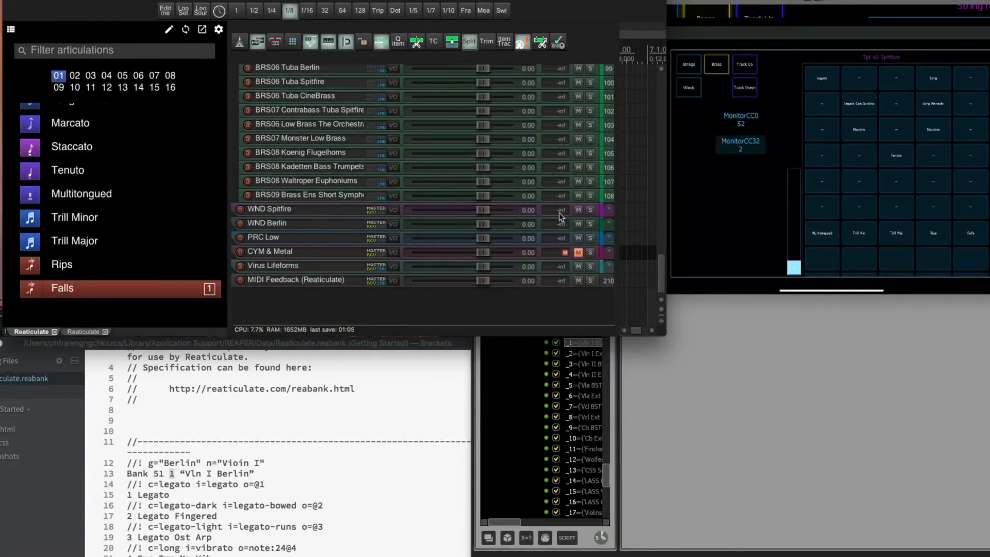
pyautogui.click(609, 209)
pyautogui.click(277, 226)
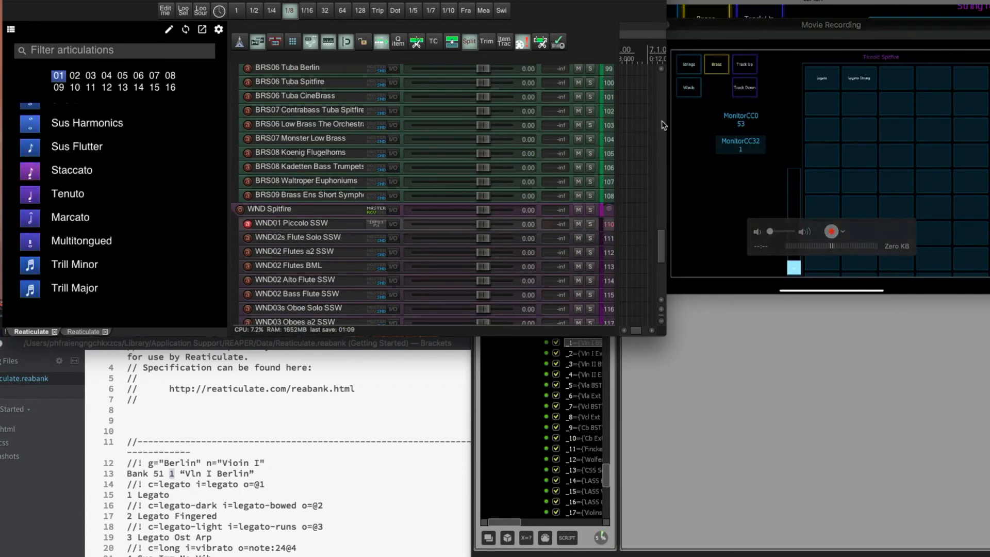
pyautogui.scroll(15, 396, 230)
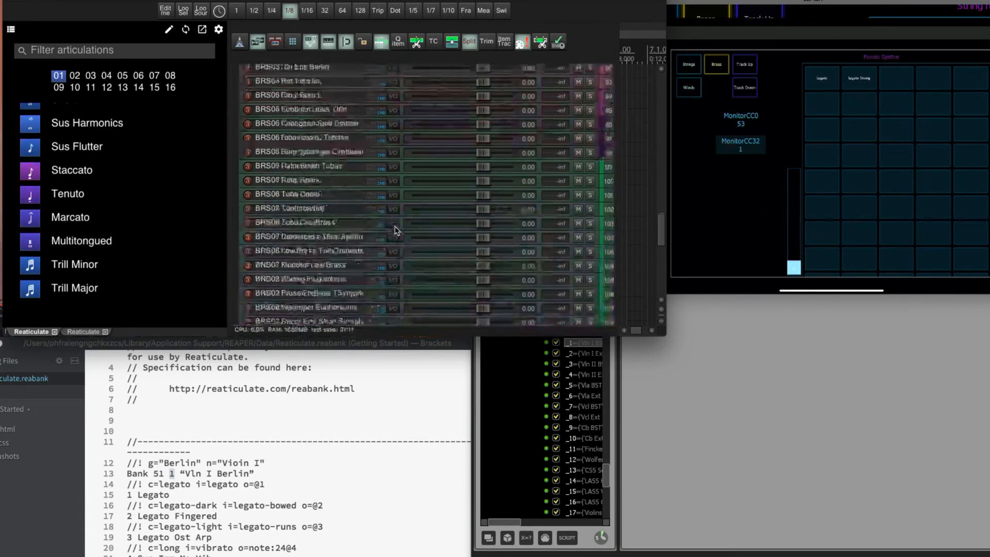
pyautogui.scroll(5, 396, 230)
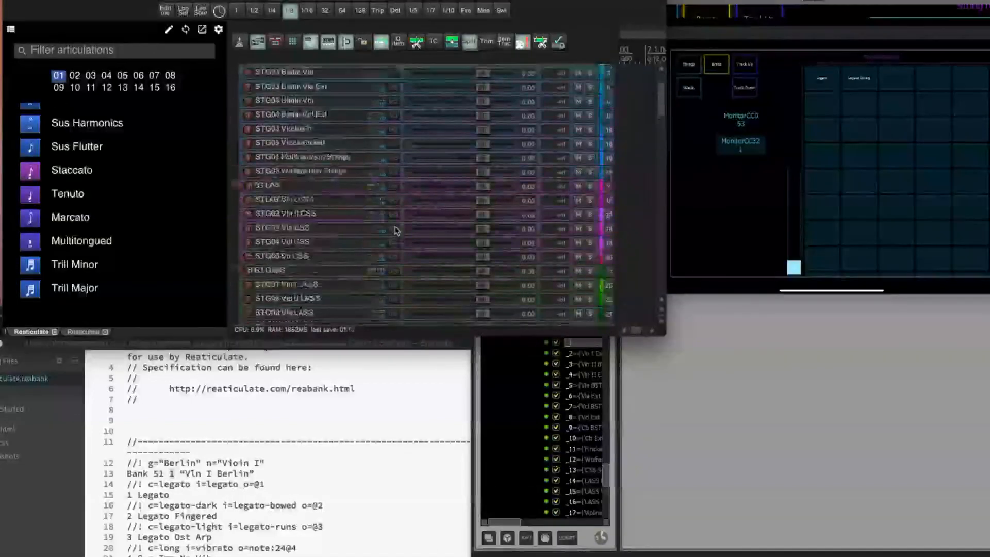
# Collapse the Bank container in Lemur's project tree and reopen the MIDI_IN(MIDI_ARGS) script.
pyautogui.click(402, 517)
pyautogui.click(703, 464)
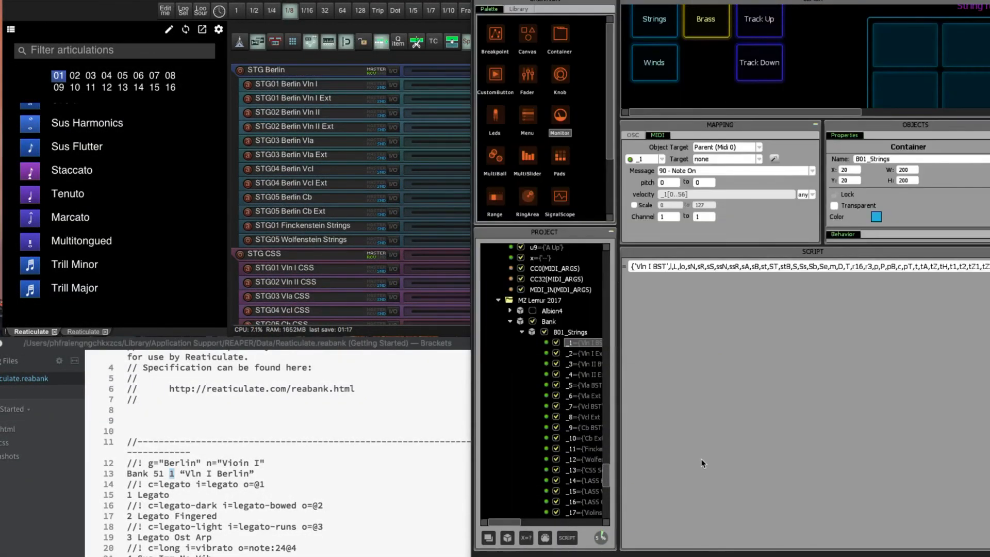
pyautogui.click(510, 321)
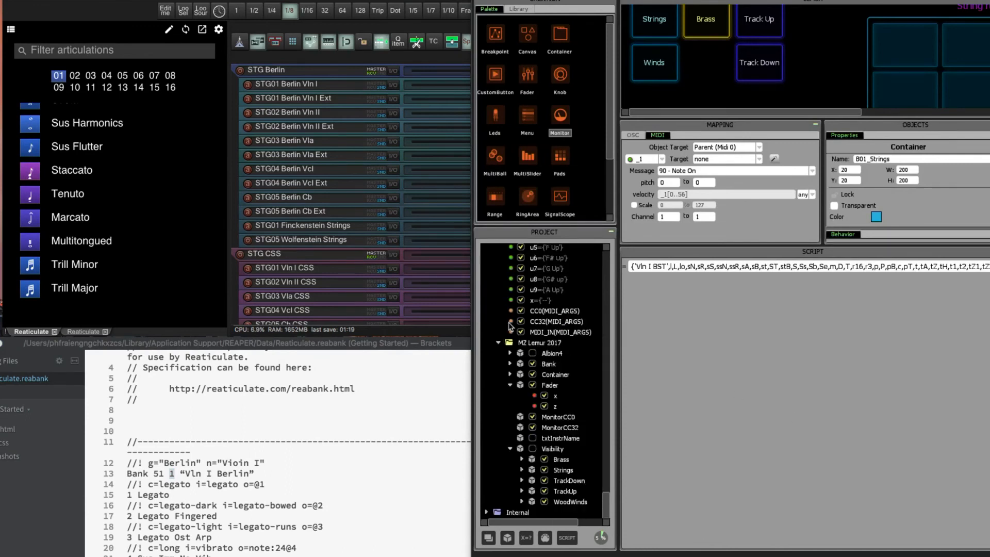
pyautogui.click(564, 333)
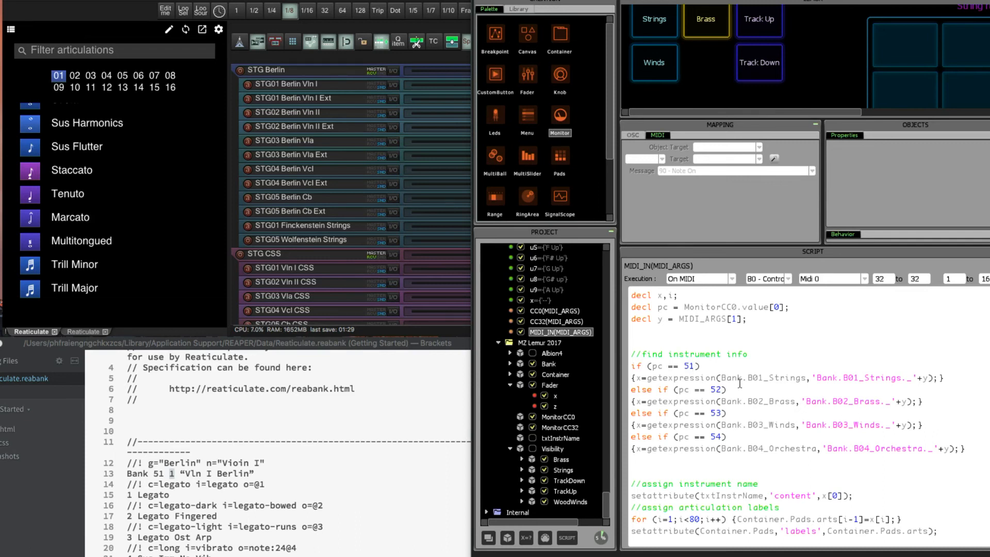
# Highlight bank numbers 52 8 on the Berlin Horns 3 & 4 line in Reaticulate.reabank and compare them with the script's B02_Brass lookup.
pyautogui.click(157, 479)
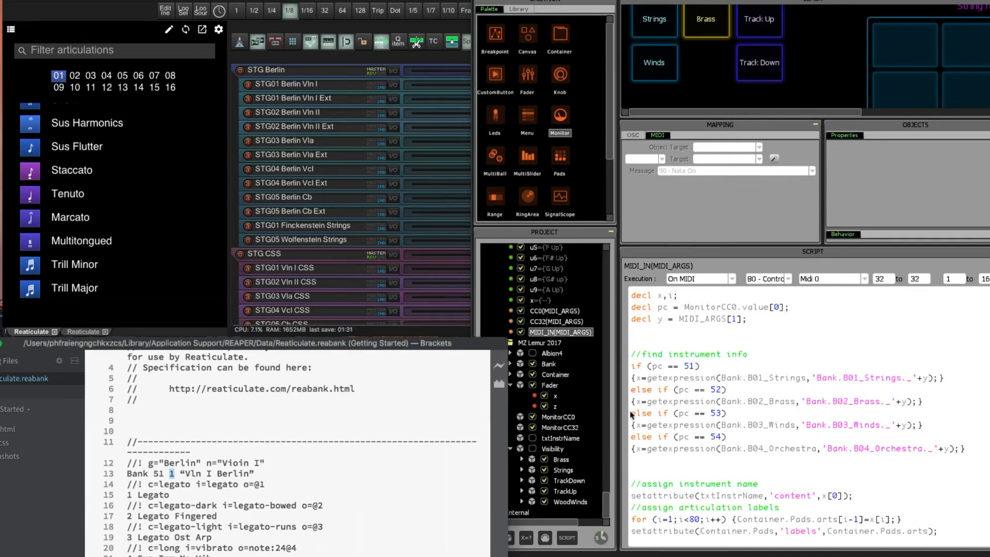
pyautogui.scroll(-20, 250, 485)
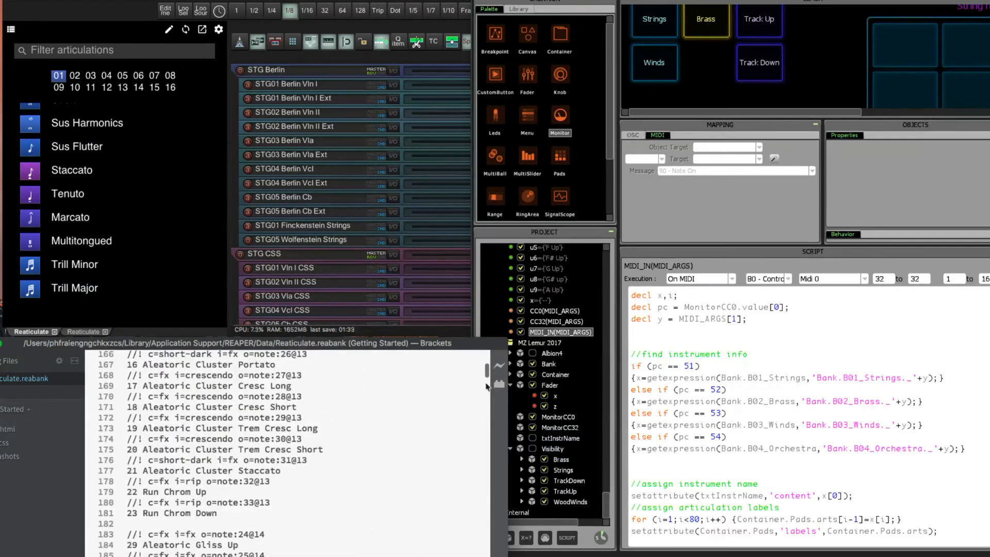
pyautogui.moveTo(486, 368); pyautogui.dragTo(484, 539)
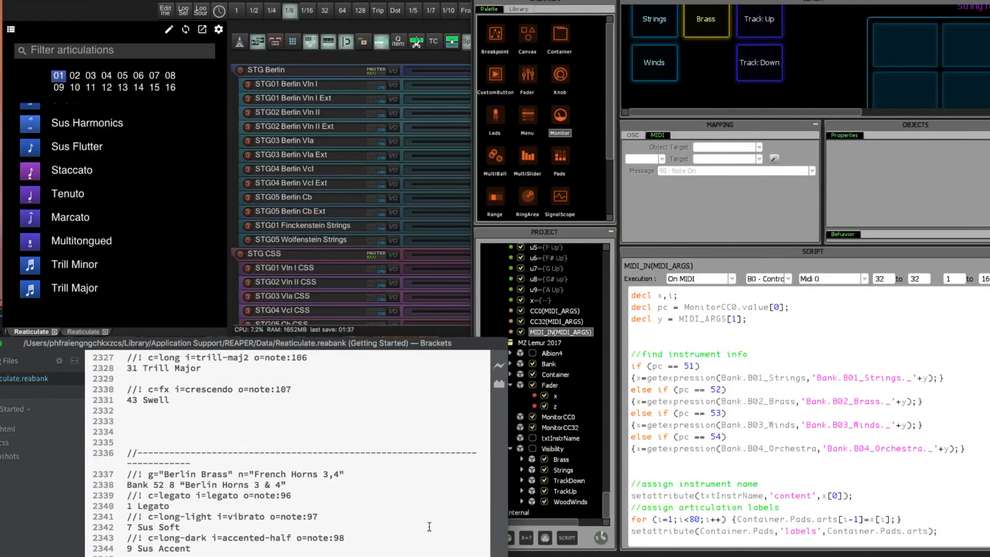
pyautogui.moveTo(149, 485); pyautogui.dragTo(181, 492)
pyautogui.click(760, 408)
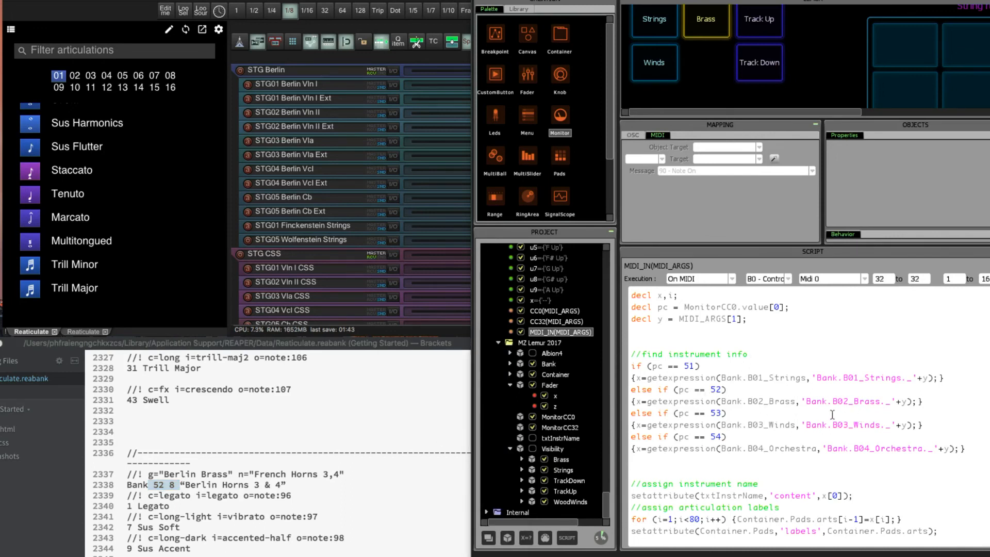